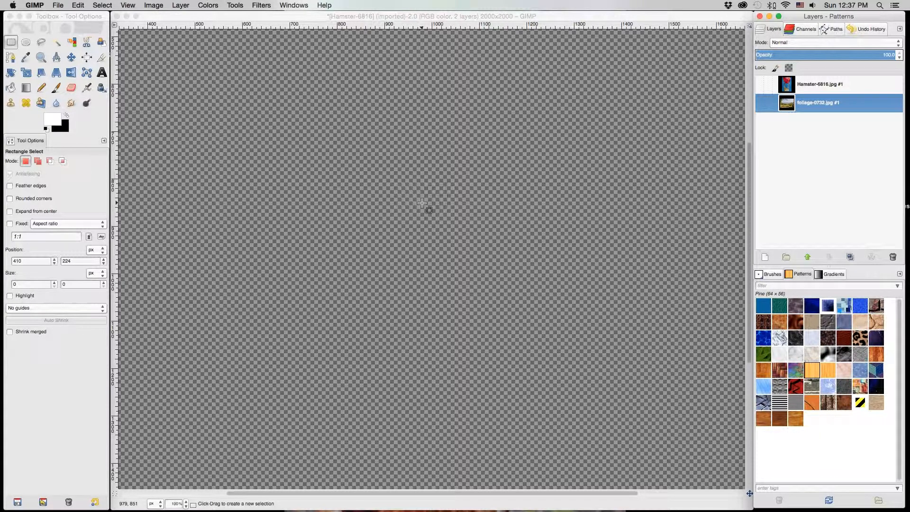
Step: Make both the foliage layer and the hamster balloon layer visible
key(minus)
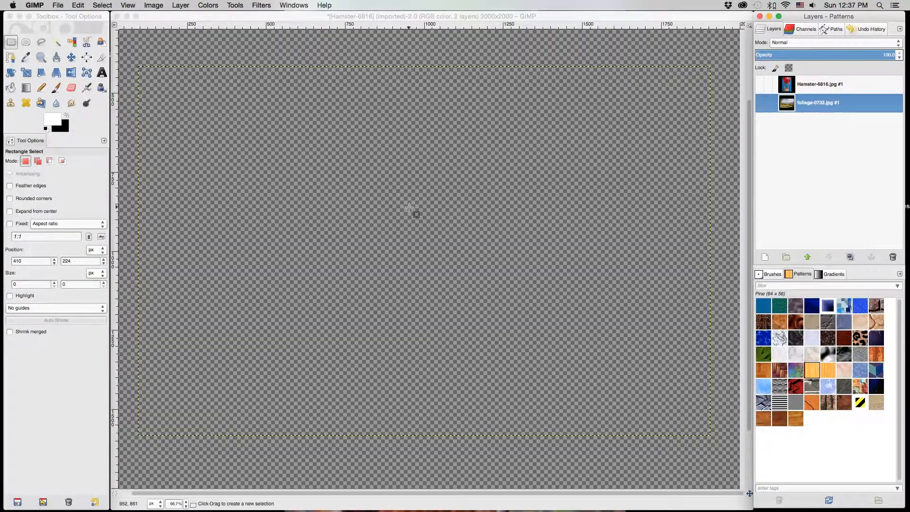
click(761, 104)
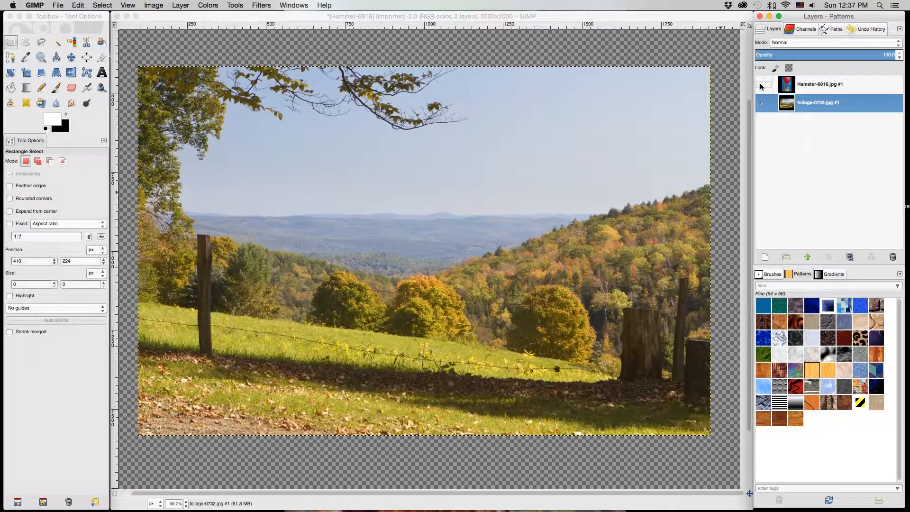
click(761, 85)
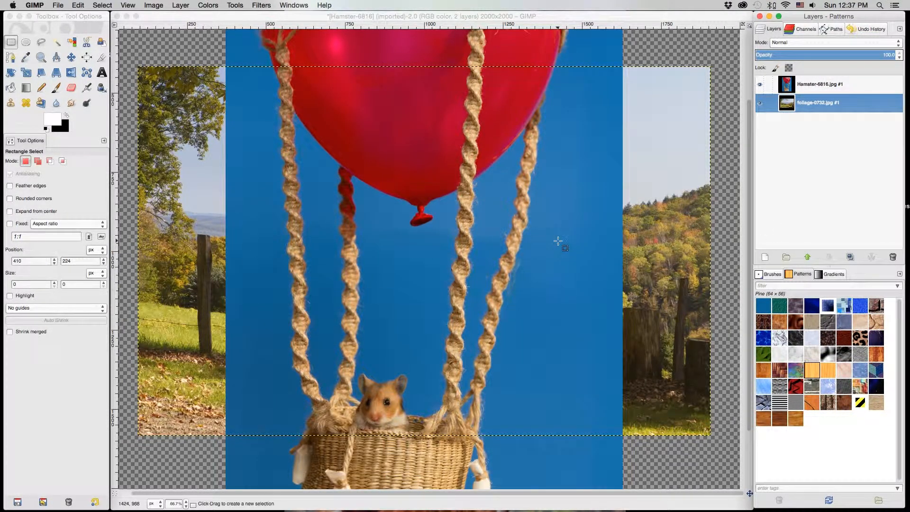
key(minus)
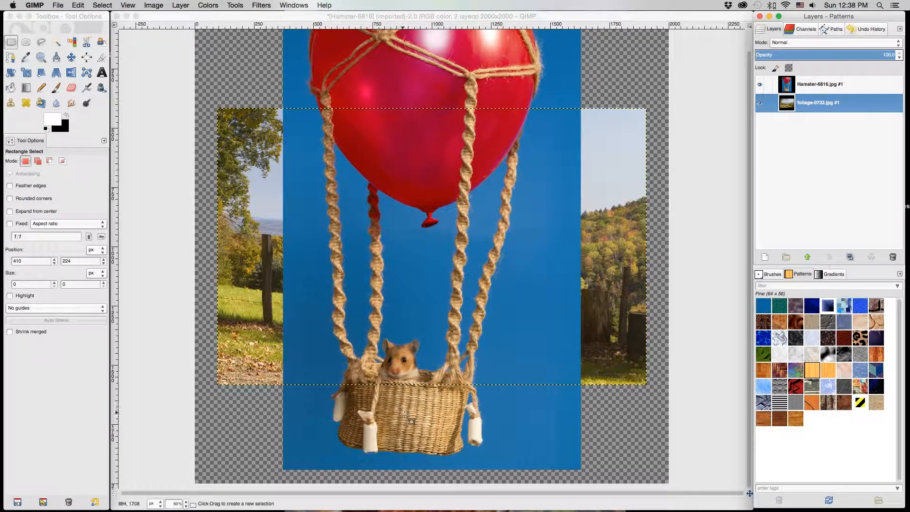
Step: Use Select by Color with a threshold of 11.5 to select the blue beside the basket on the hamster layer
click(72, 42)
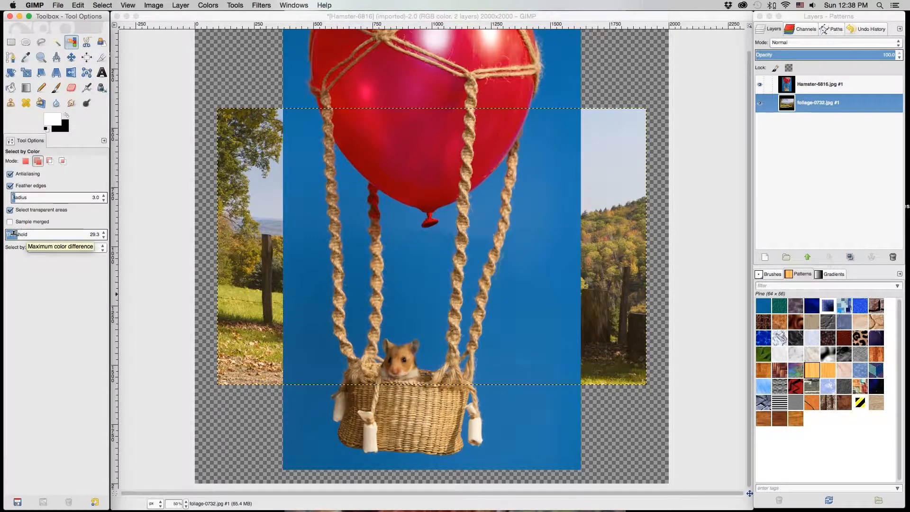
drag(14, 232, 9, 233)
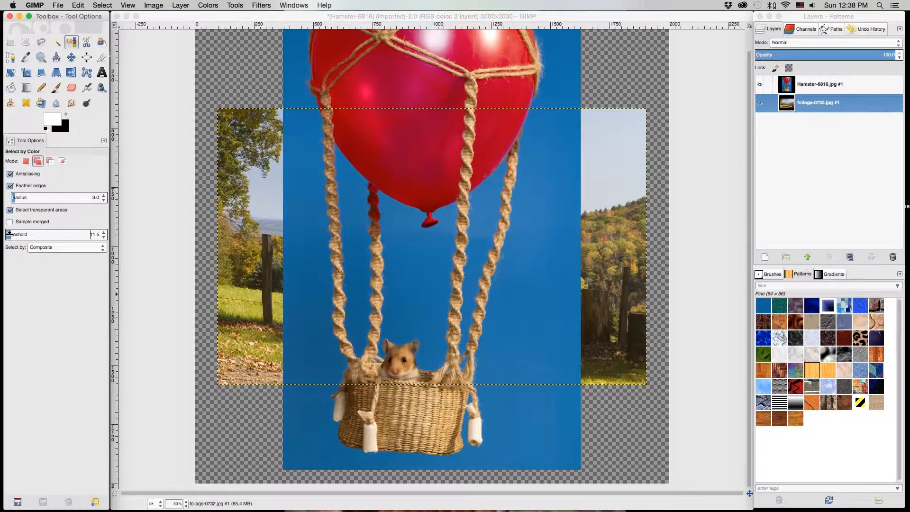
click(813, 85)
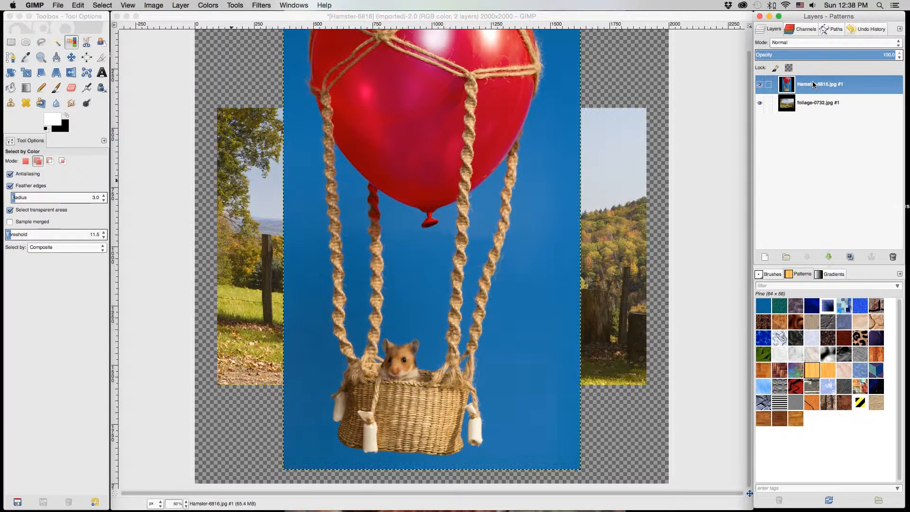
click(305, 377)
click(305, 377)
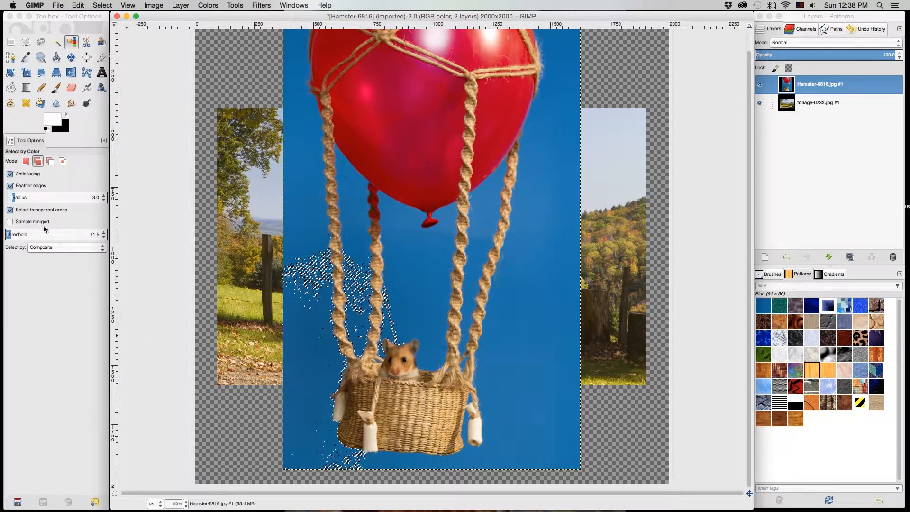
Step: Try a threshold of 141.5, adding the blue background beside the basket's other side to the selection
drag(48, 236, 89, 236)
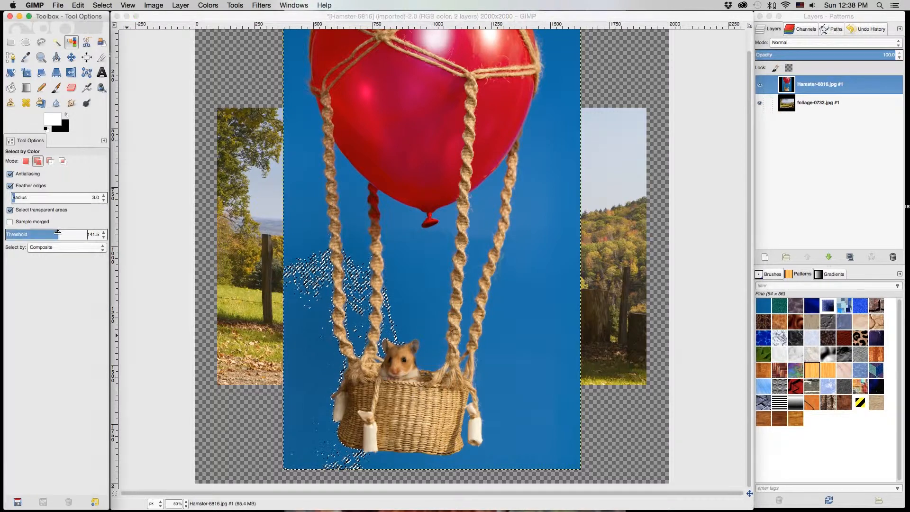
click(545, 352)
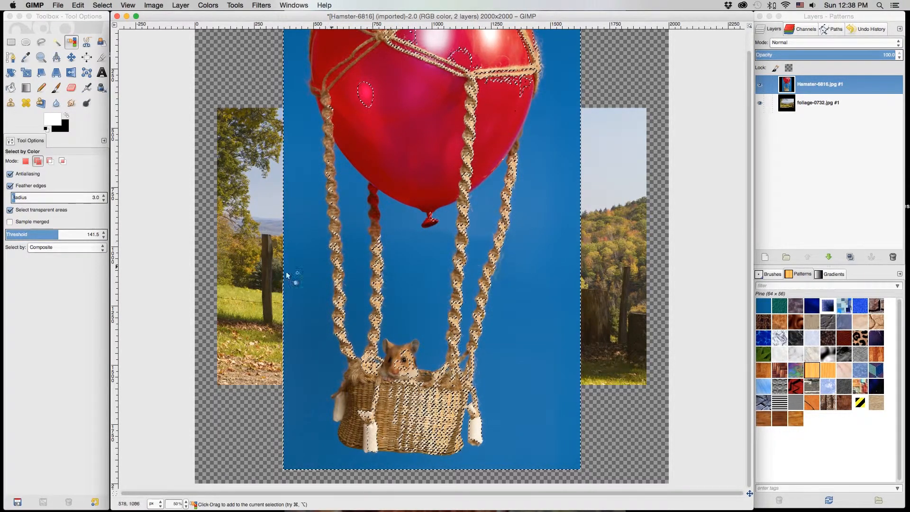
Step: Set the color threshold to 29.9 and replace the current selection with a new one sampled from the blue beside the basket
click(17, 235)
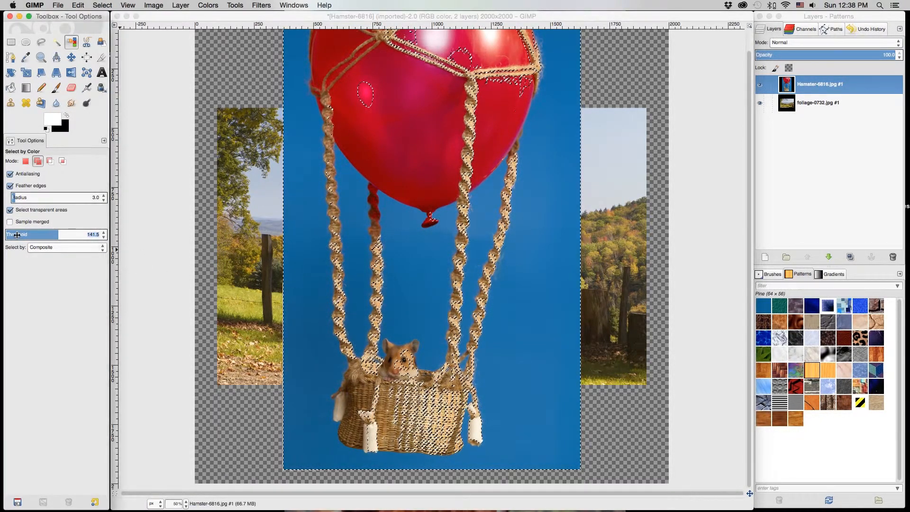
click(105, 237)
click(104, 237)
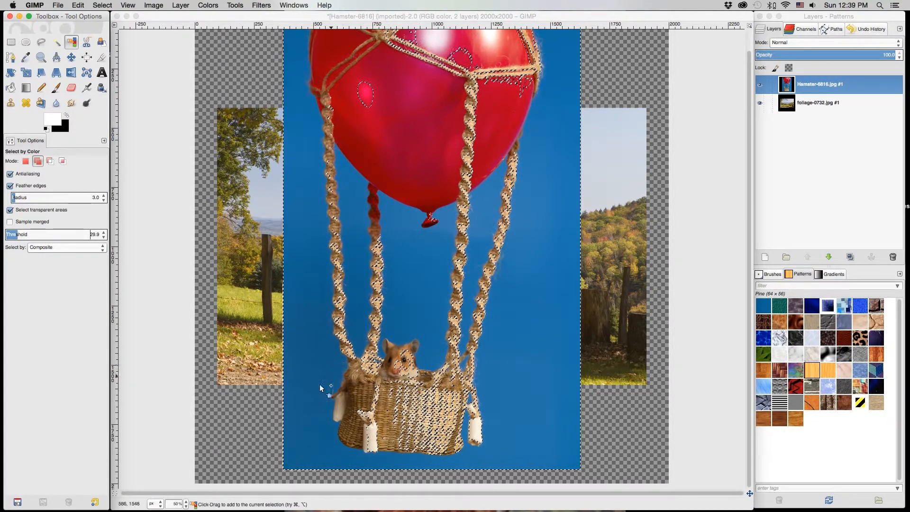
click(304, 370)
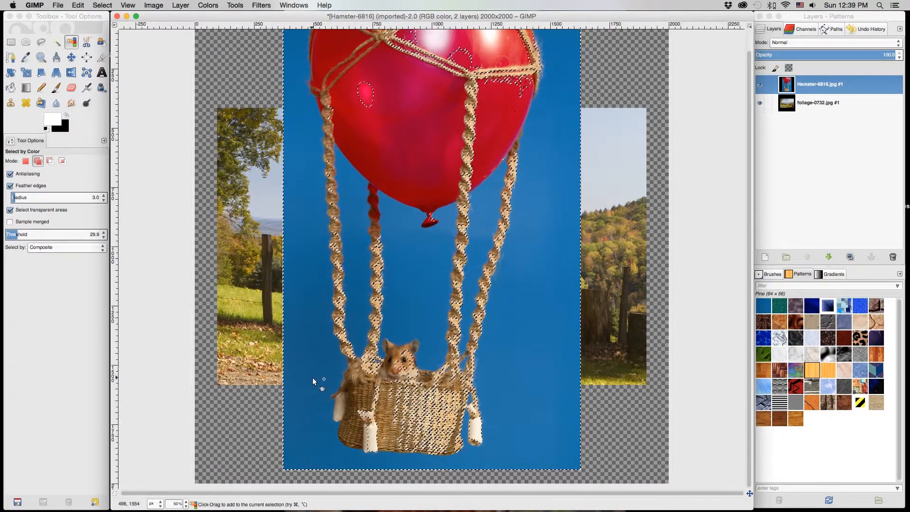
click(25, 162)
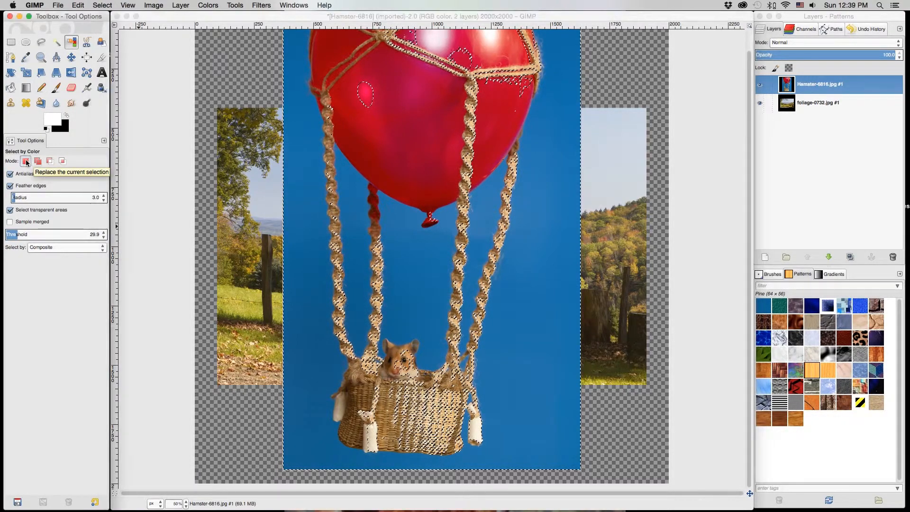
click(307, 377)
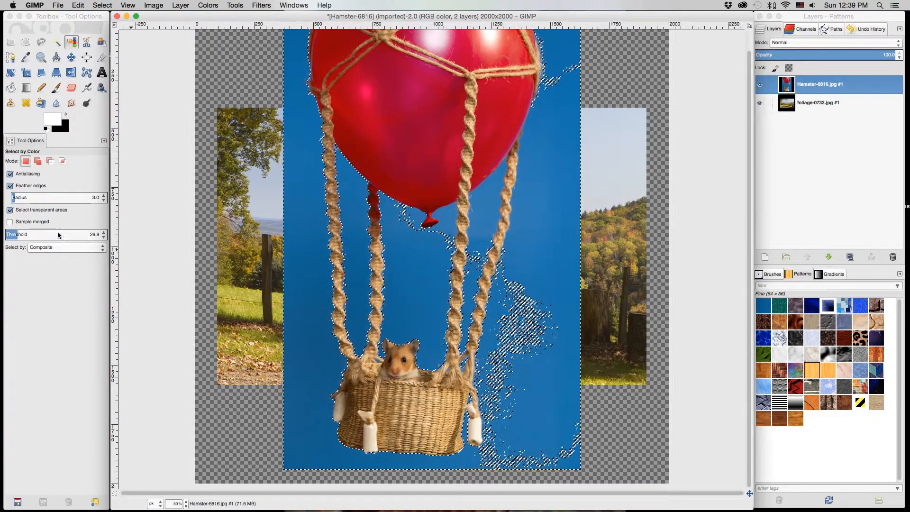
Step: Add the remaining blue background areas to the selection, then invert it to select the balloon, ropes, basket and hamster
click(38, 162)
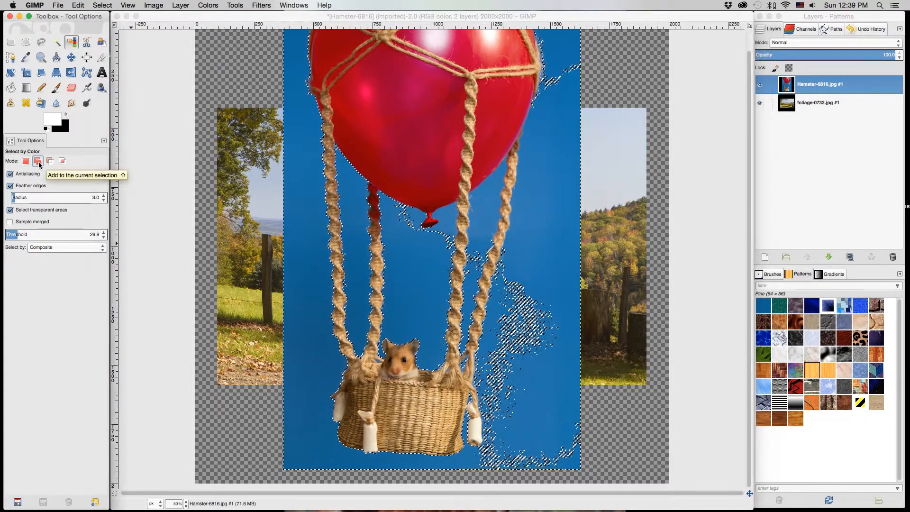
click(531, 221)
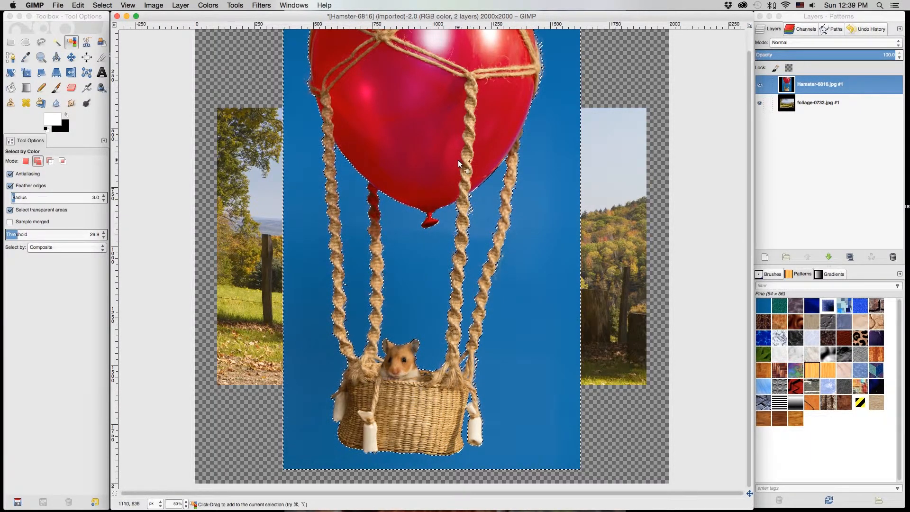
click(78, 6)
mouse_move(98, 6)
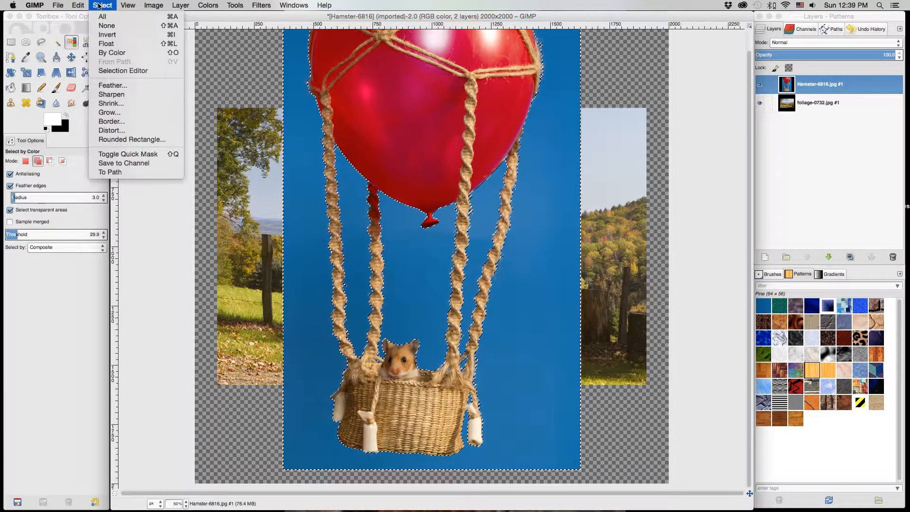
click(108, 36)
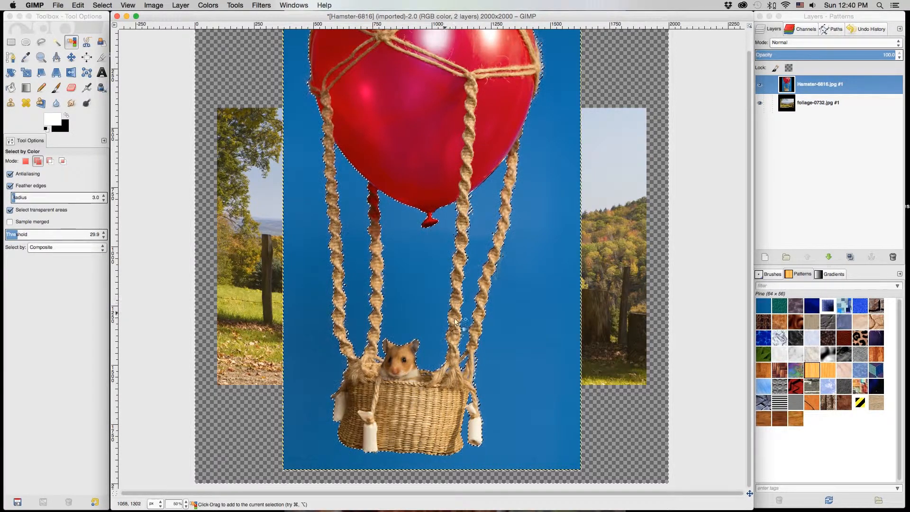
Step: Shrink the balloon and hamster selection by 3 px
click(102, 4)
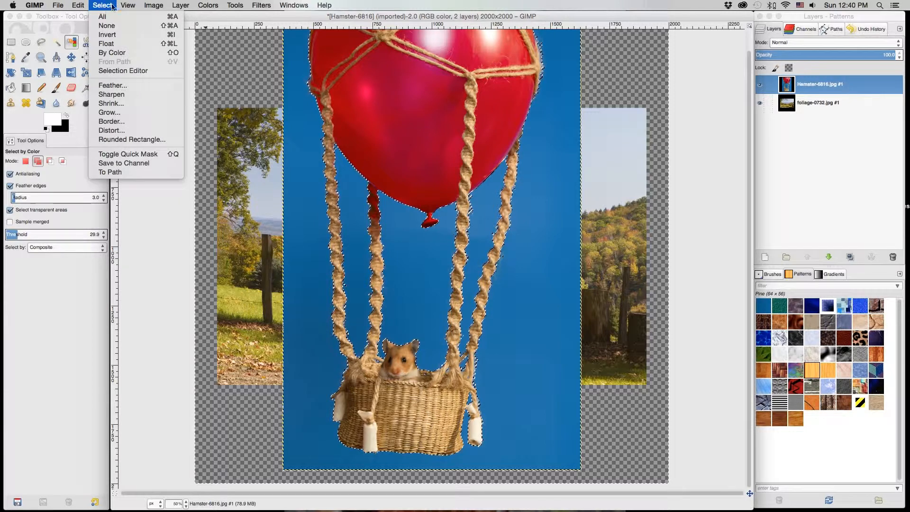
click(115, 103)
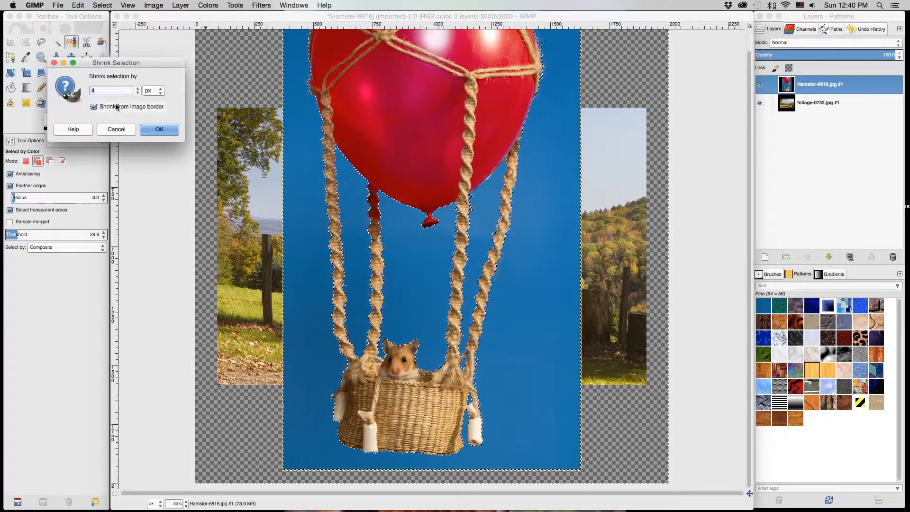
click(137, 92)
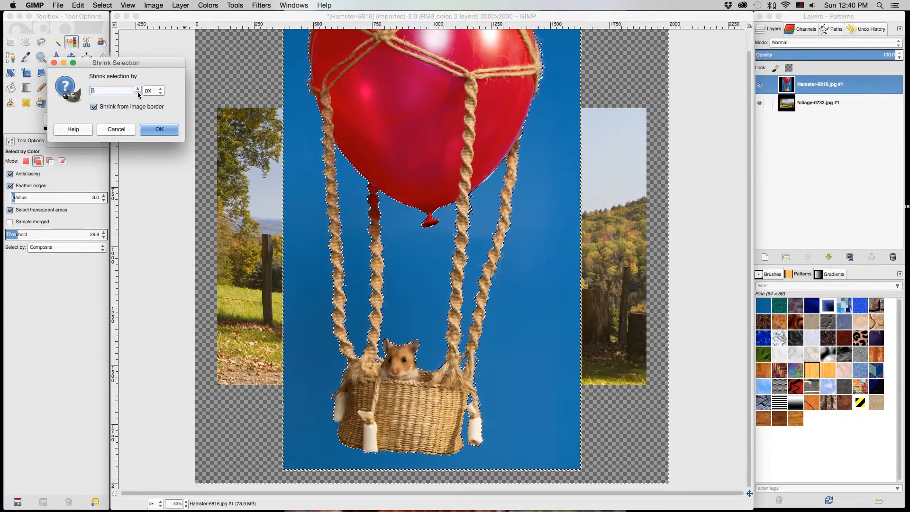
click(160, 133)
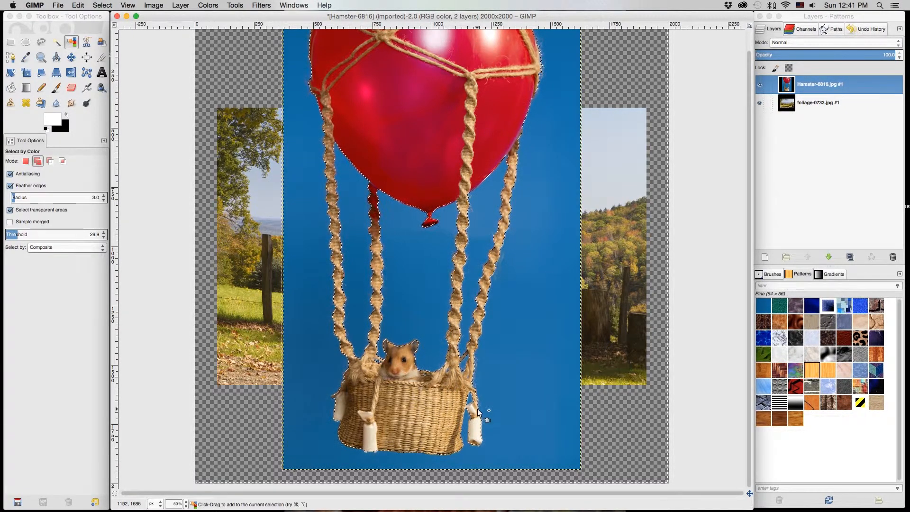
Step: Add a layer mask to the hamster layer initialized from the selection, then clear the selection
right_click(808, 86)
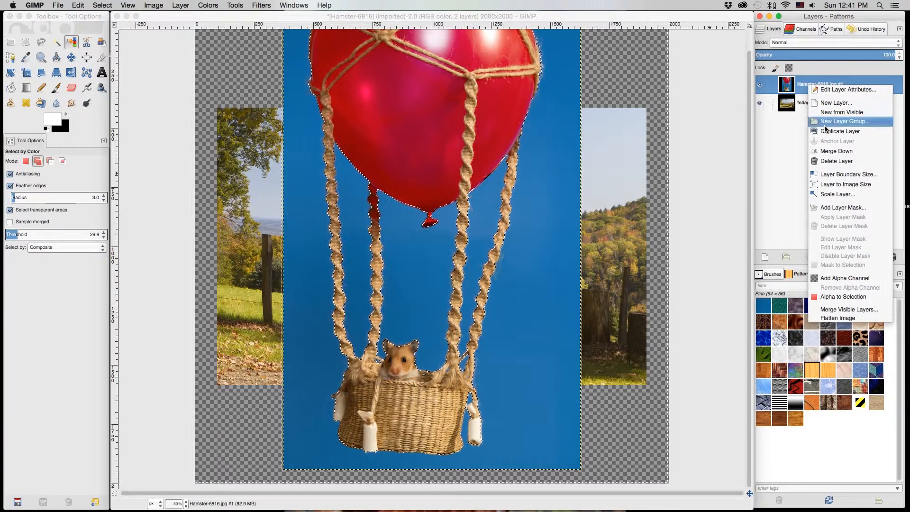
click(842, 207)
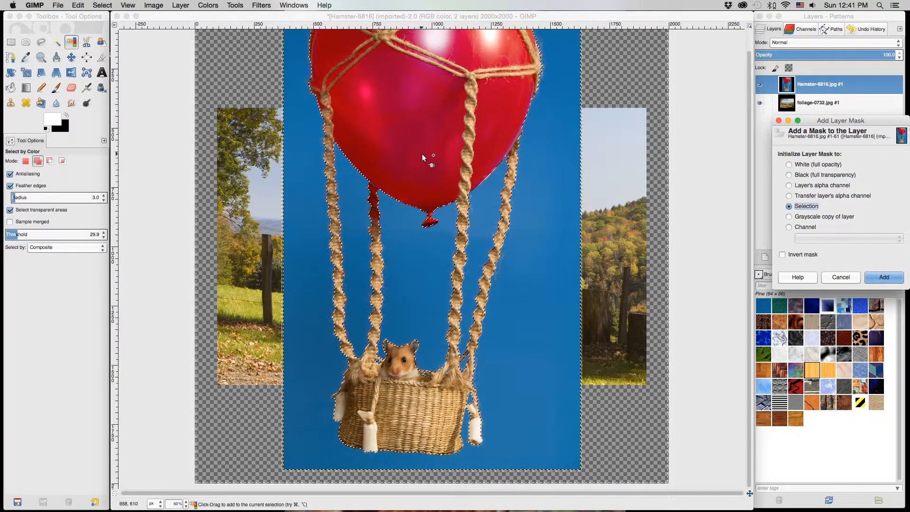
click(880, 277)
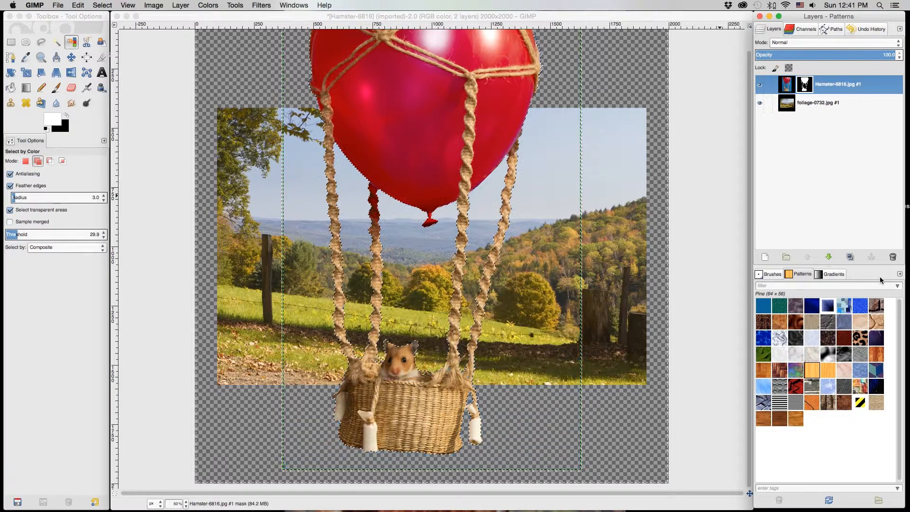
click(12, 44)
click(298, 61)
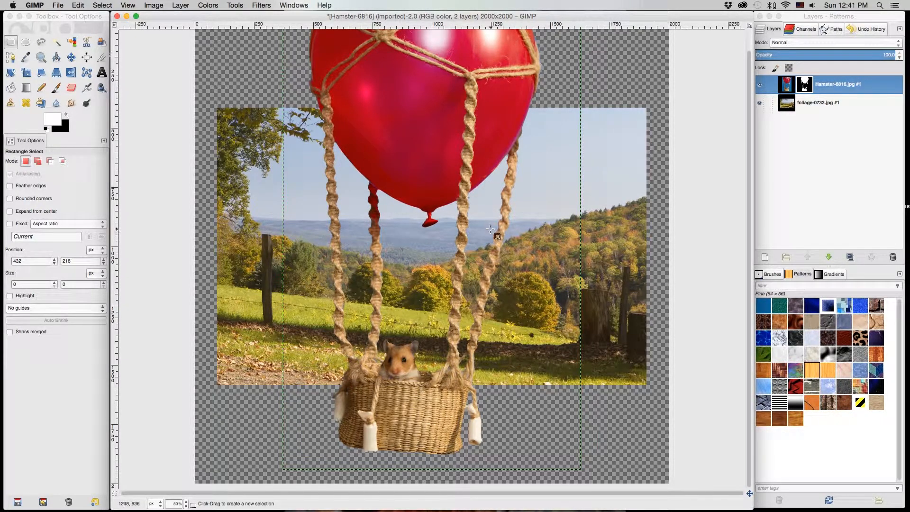
Step: Switch between the hamster layer's image and its mask as the editing target, leaving the image active
click(787, 84)
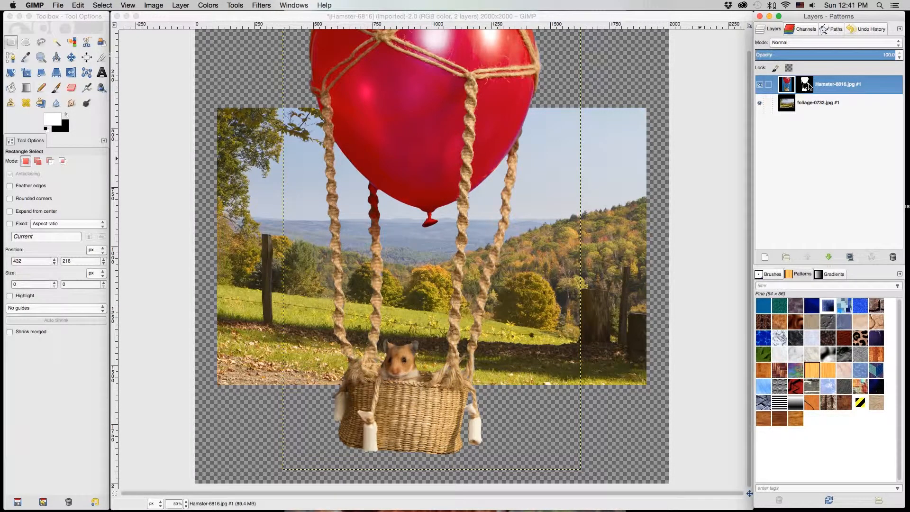
click(807, 85)
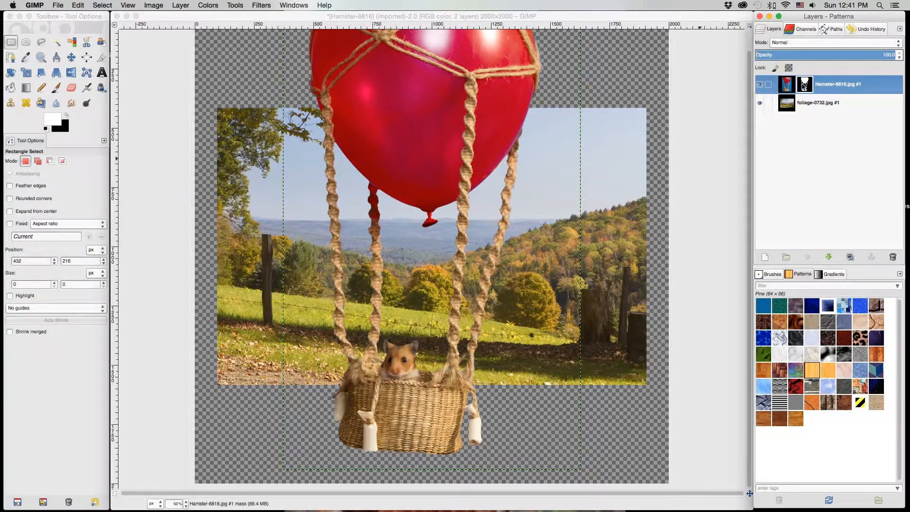
click(787, 86)
click(807, 86)
click(786, 88)
Step: Scale the hamster balloon layer down proportionally to 534 × 801 px, anchored at its upper-right corner
click(26, 73)
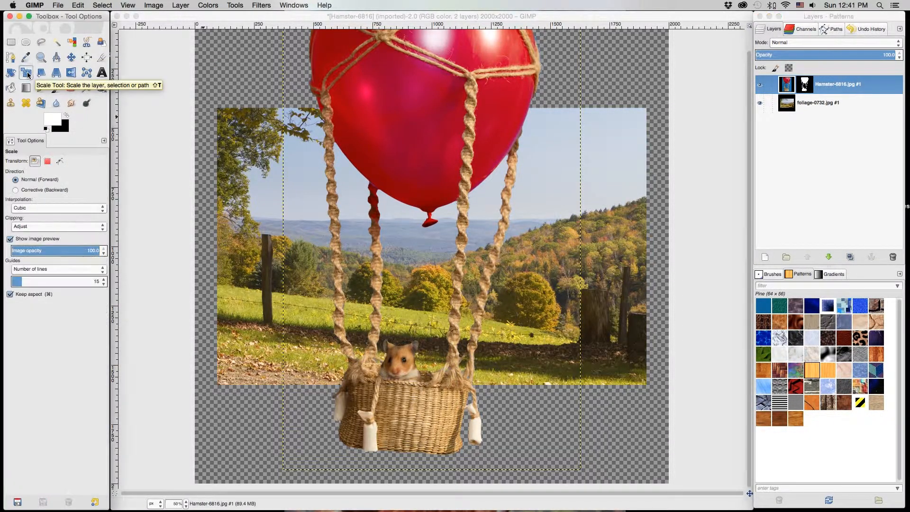
click(412, 104)
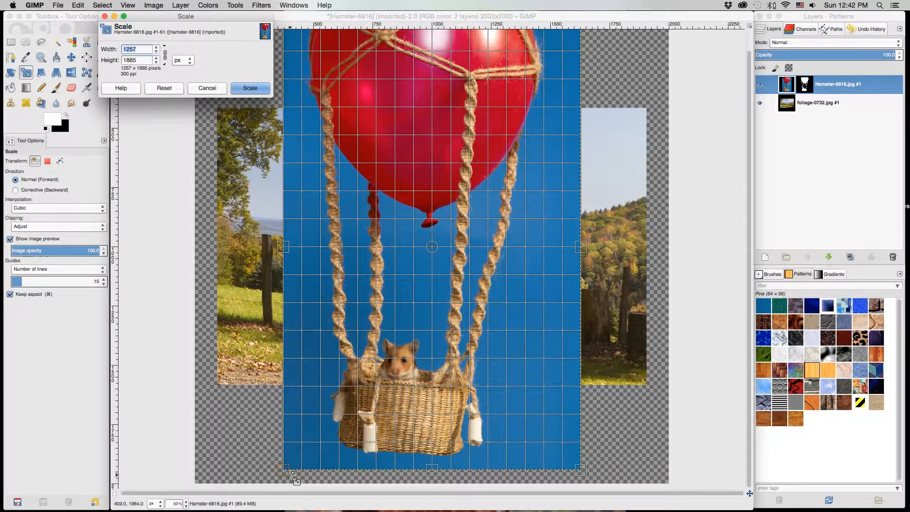
drag(282, 472, 315, 442)
drag(342, 405, 496, 215)
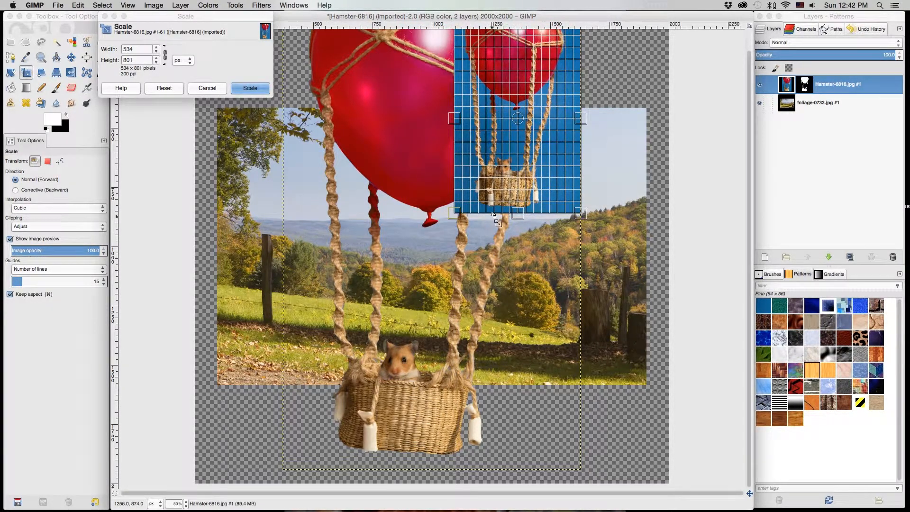
click(245, 91)
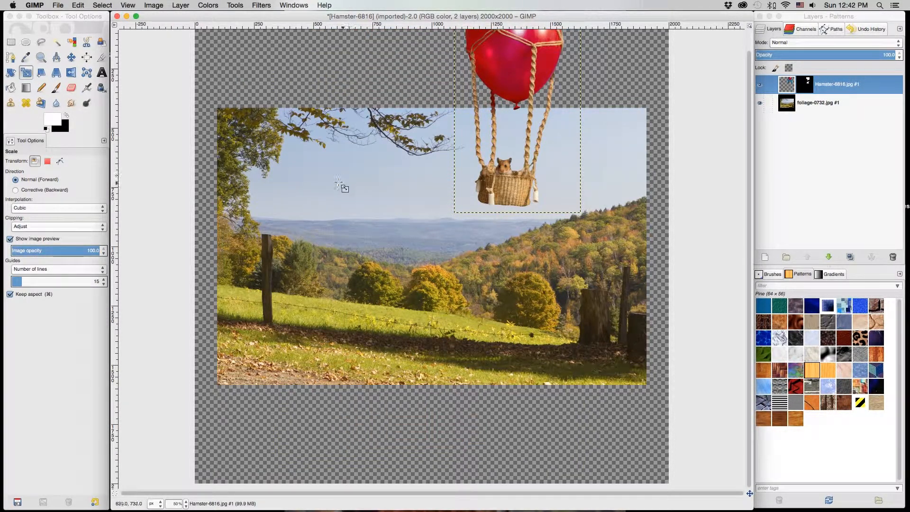
Step: Move the scaled hamster balloon down so its basket hangs over the trees in the foliage photo
click(72, 58)
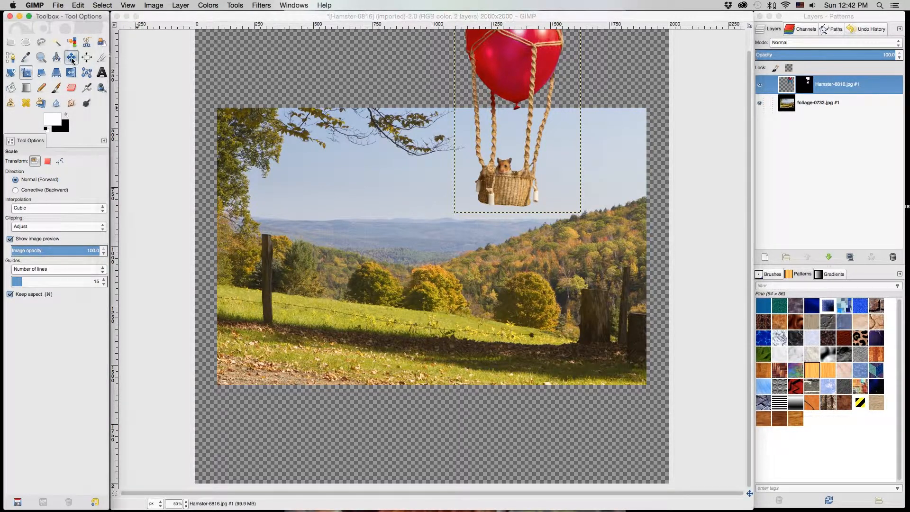
drag(514, 58, 511, 140)
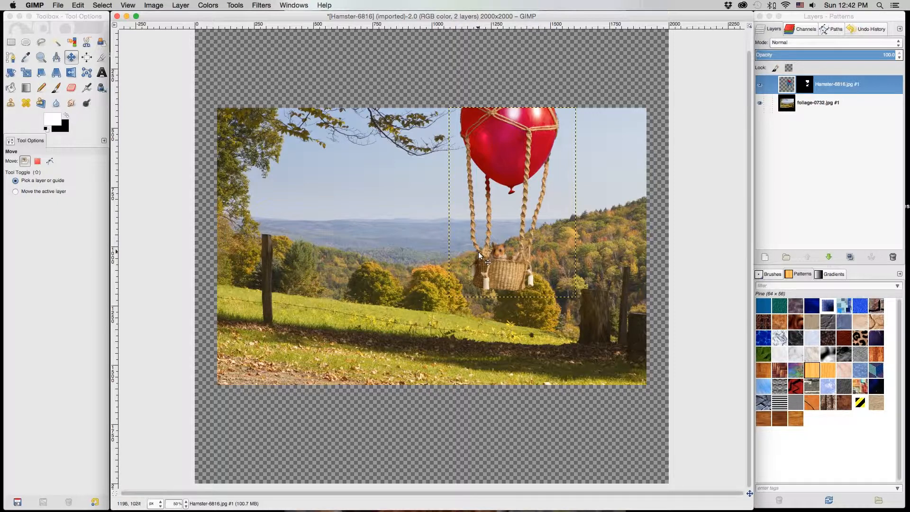
Step: Examine the cutout edges around the hamster, basket, ropes and balloon knot at high magnification for leftover blue background
scroll(479, 256, up, 2)
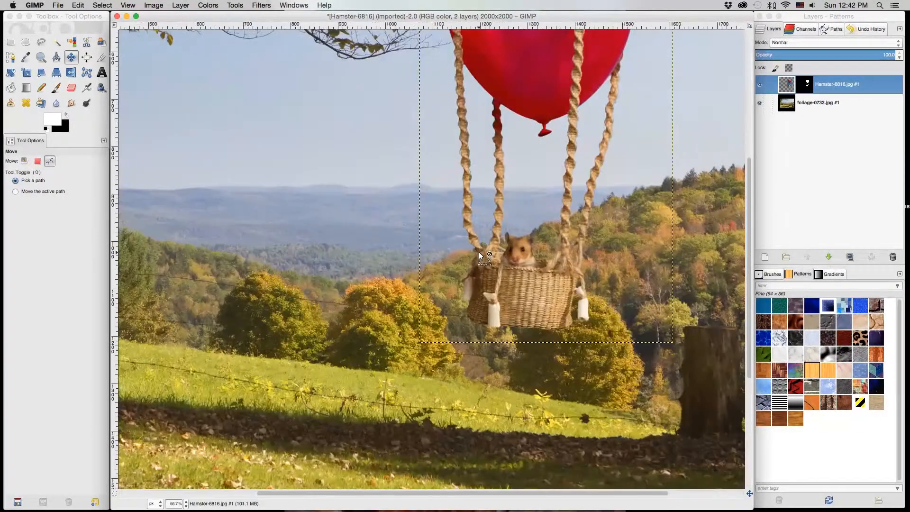
scroll(479, 254, up, 3)
scroll(478, 254, up, 1)
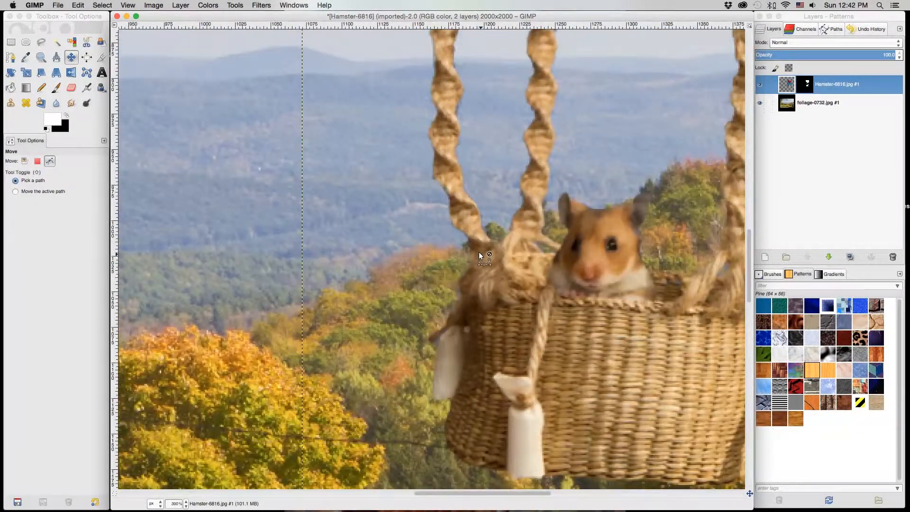
scroll(478, 254, up, 1)
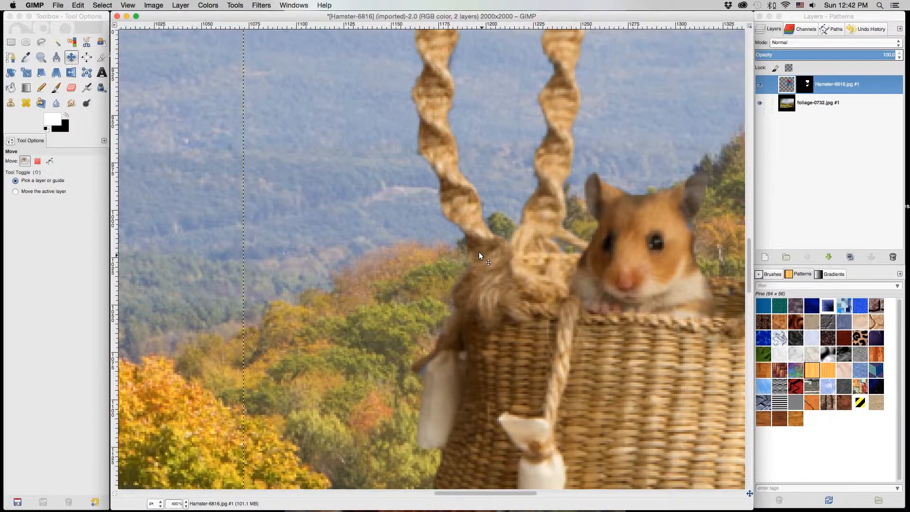
scroll(479, 252, down, 5)
scroll(479, 252, right, 10)
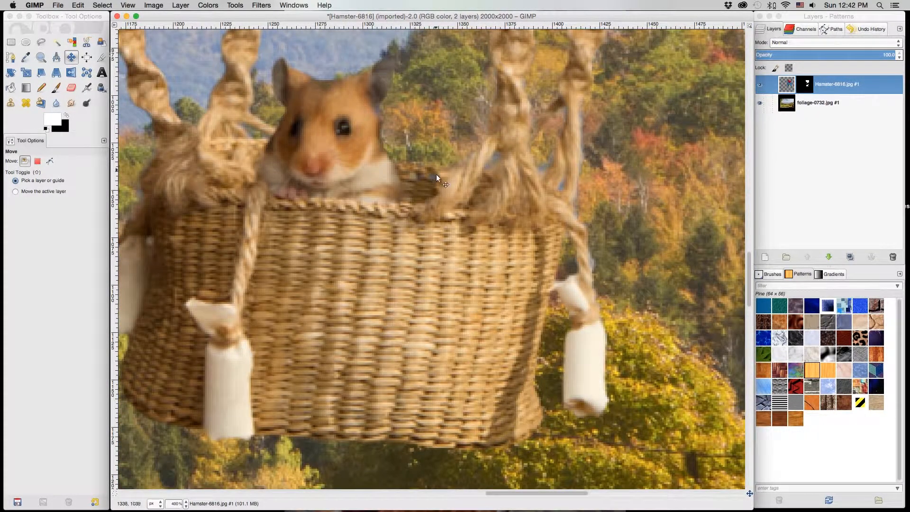
scroll(519, 254, up, 10)
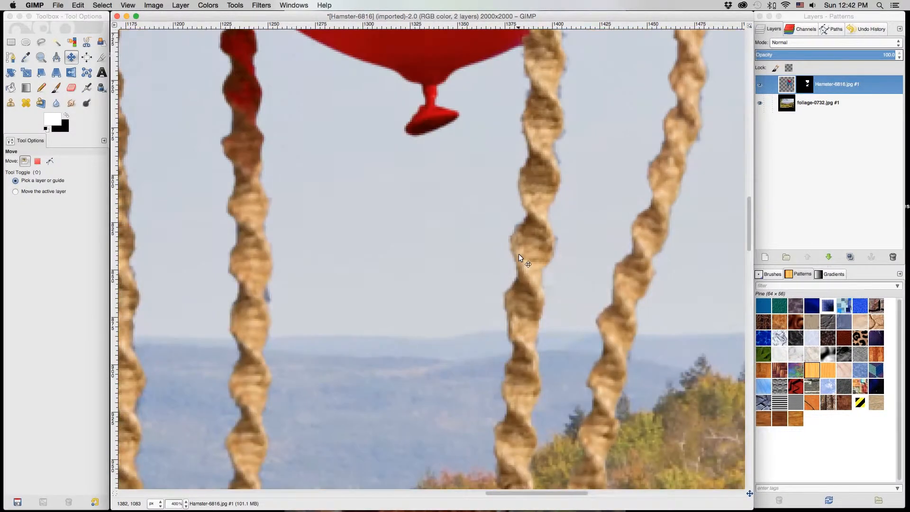
scroll(519, 254, down, 8)
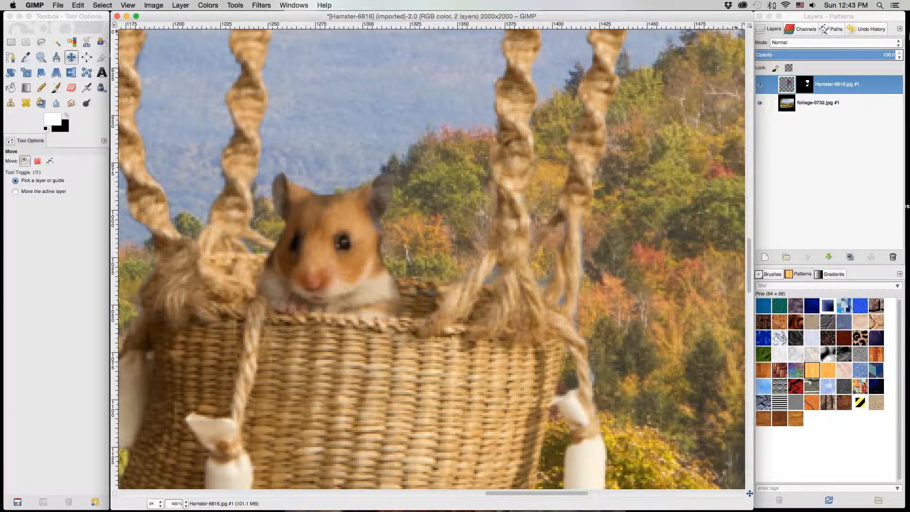
Step: Make the hamster layer's mask the editing target and dab black with the Paintbrush on the gap between the basket's right-hand ropes
click(808, 85)
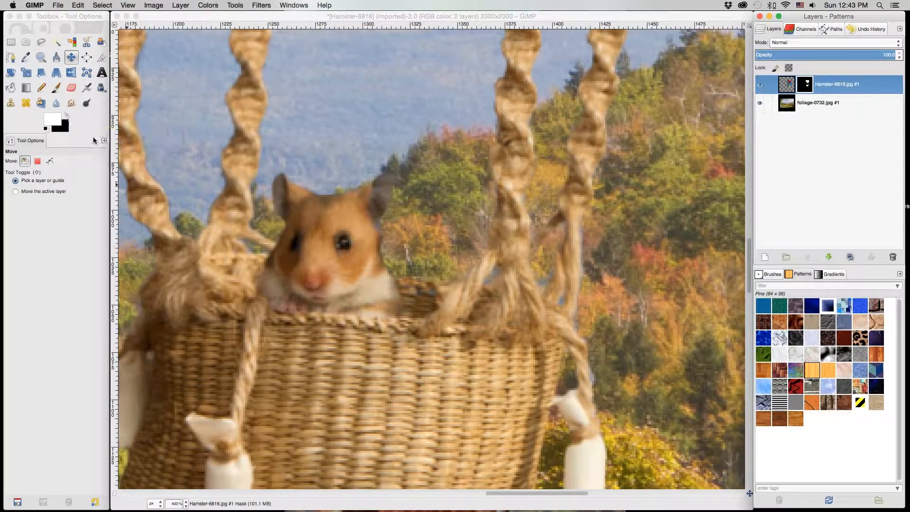
click(66, 116)
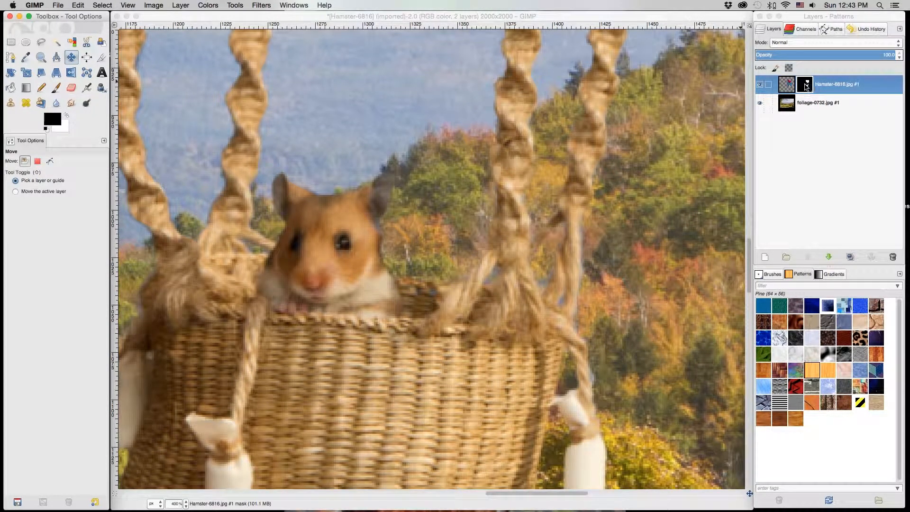
click(808, 85)
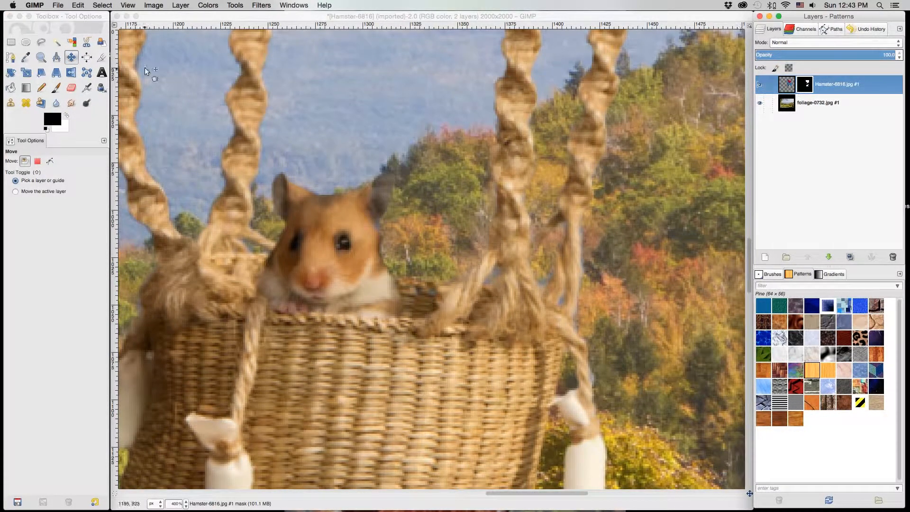
click(56, 88)
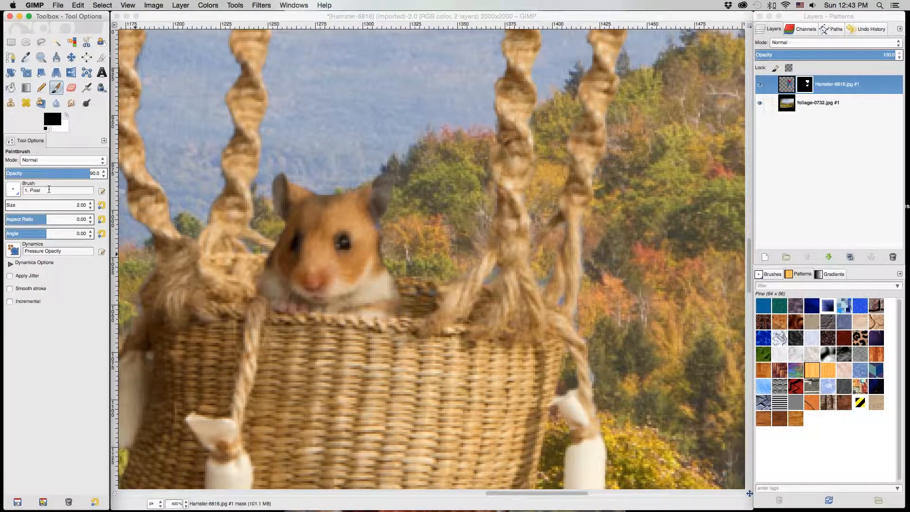
click(544, 277)
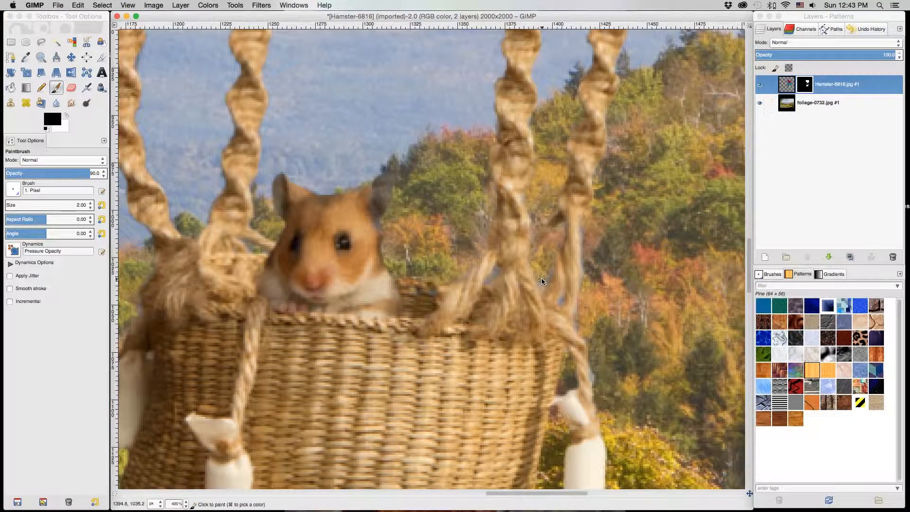
click(544, 278)
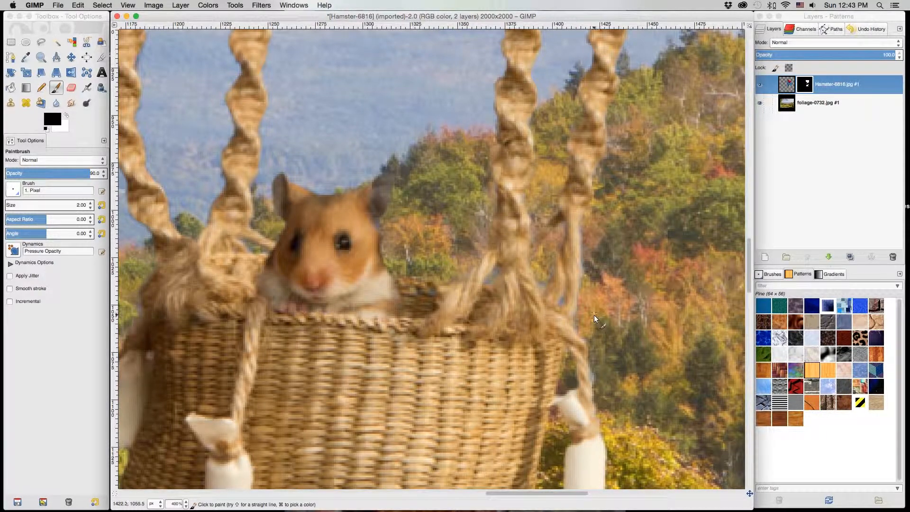
scroll(556, 315, left, 10)
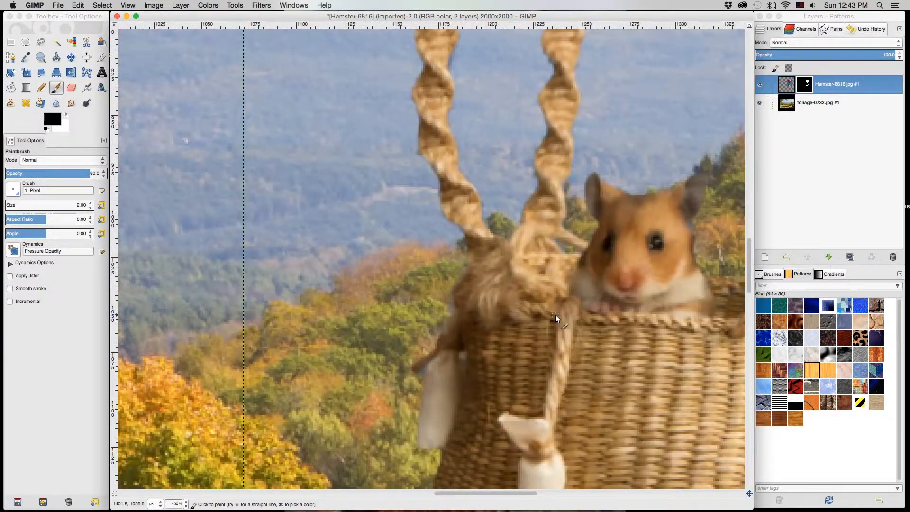
scroll(556, 315, right, 10)
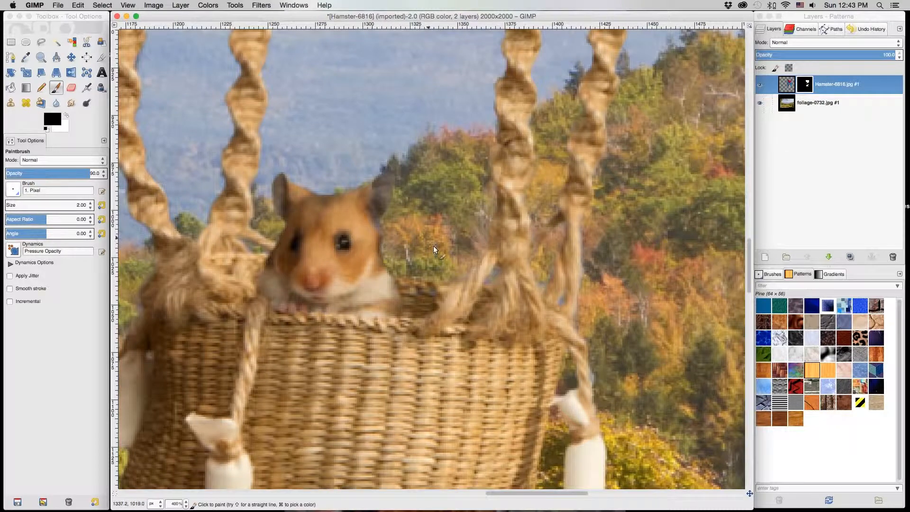
Step: Try masking out the basket's right side with black strokes, enlarging the brush to size 6, and undo both strokes
mouse_move(423, 285)
mouse_down()
mouse_move(437, 360)
mouse_move(330, 365)
mouse_move(559, 368)
mouse_move(483, 315)
mouse_move(568, 353)
mouse_move(507, 401)
mouse_up()
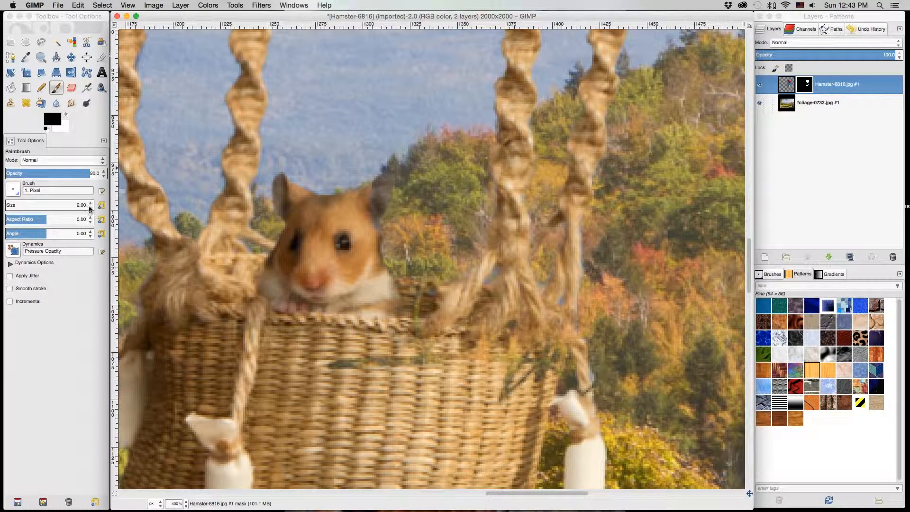
click(91, 204)
click(90, 204)
click(90, 204)
mouse_move(618, 370)
mouse_down()
mouse_move(522, 384)
mouse_move(541, 363)
mouse_move(543, 375)
mouse_move(521, 393)
mouse_move(560, 376)
mouse_move(481, 428)
mouse_move(517, 380)
mouse_up()
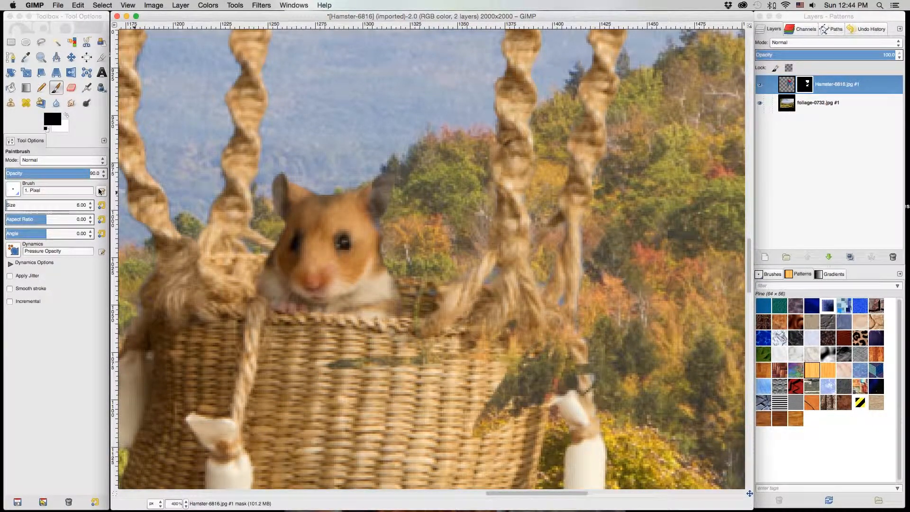
key(super+z)
key(super+z)
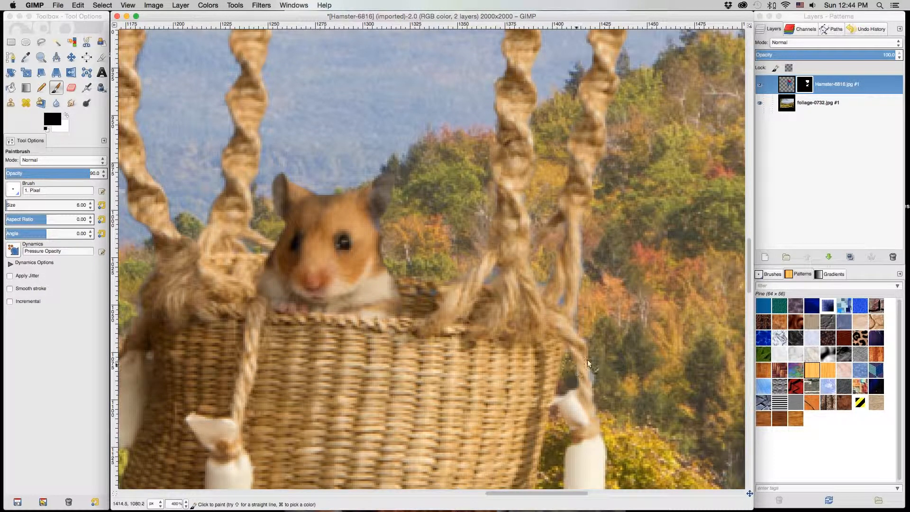
Step: Hide a thin strip across the basket's right edge and hanging cord by painting black on the layer mask
drag(584, 359, 501, 385)
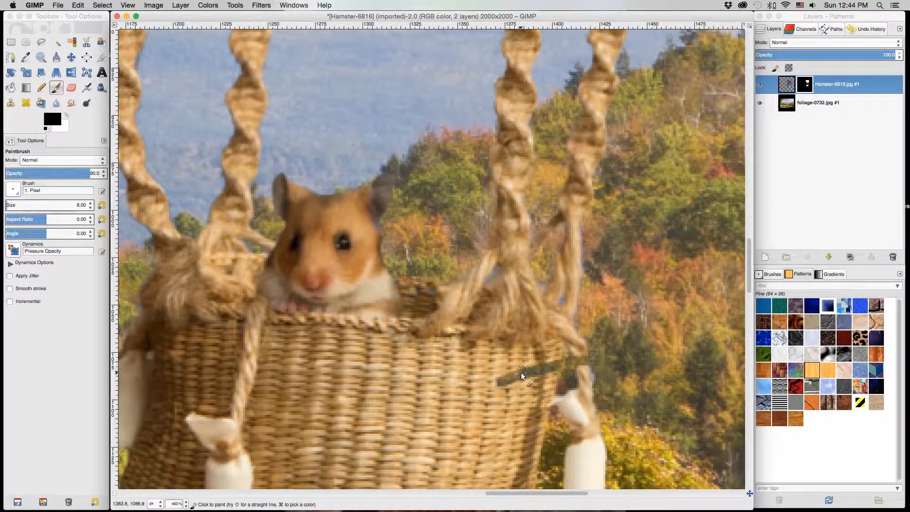
scroll(591, 336, up, 5)
scroll(572, 104, up, 5)
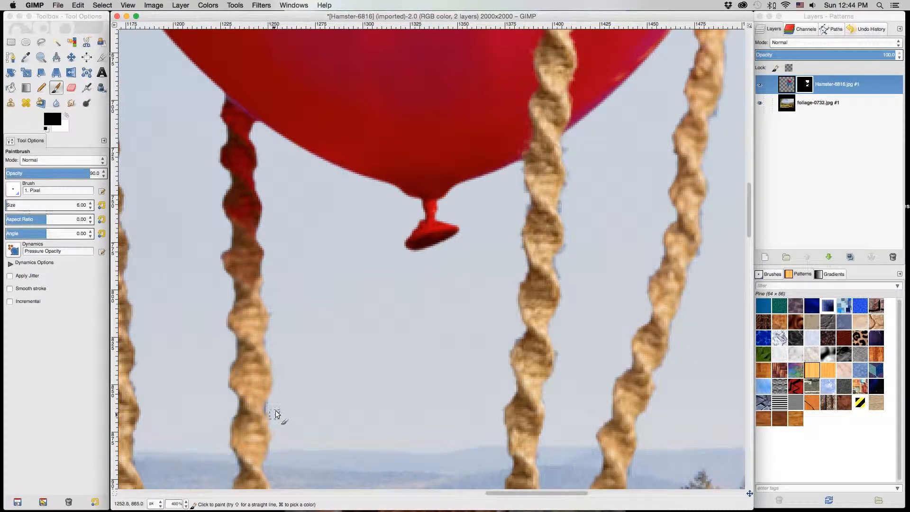
scroll(596, 278, up, 5)
scroll(596, 278, right, 5)
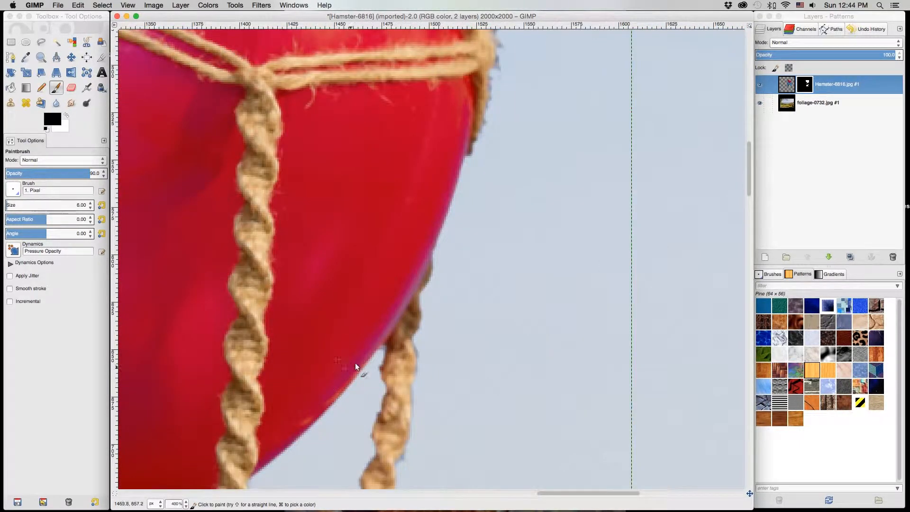
scroll(357, 368, down, 5)
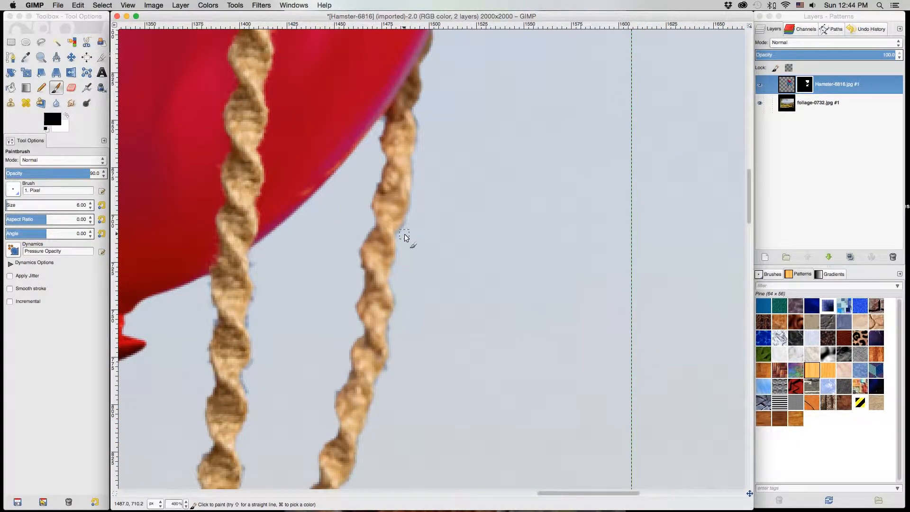
scroll(404, 279, down, 15)
scroll(376, 290, left, 3)
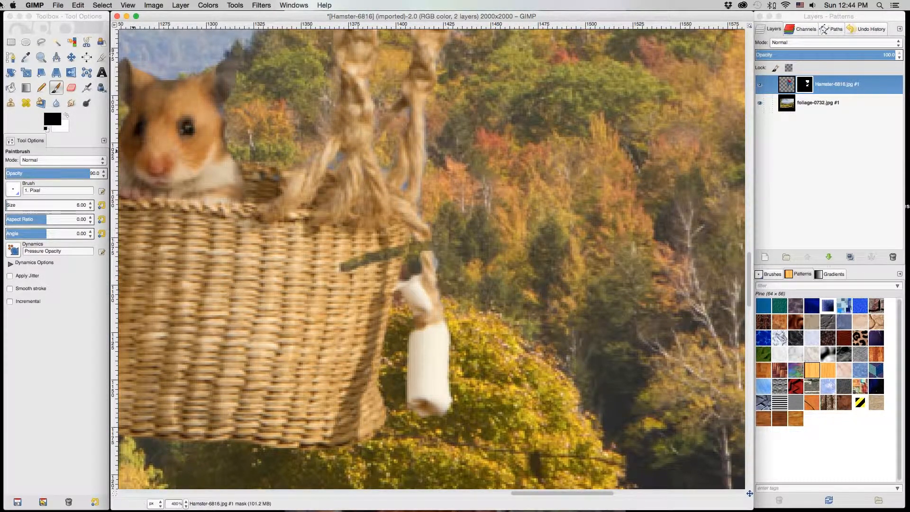
Step: Restore the hidden strip on the basket's right edge by painting white on the layer mask
click(67, 116)
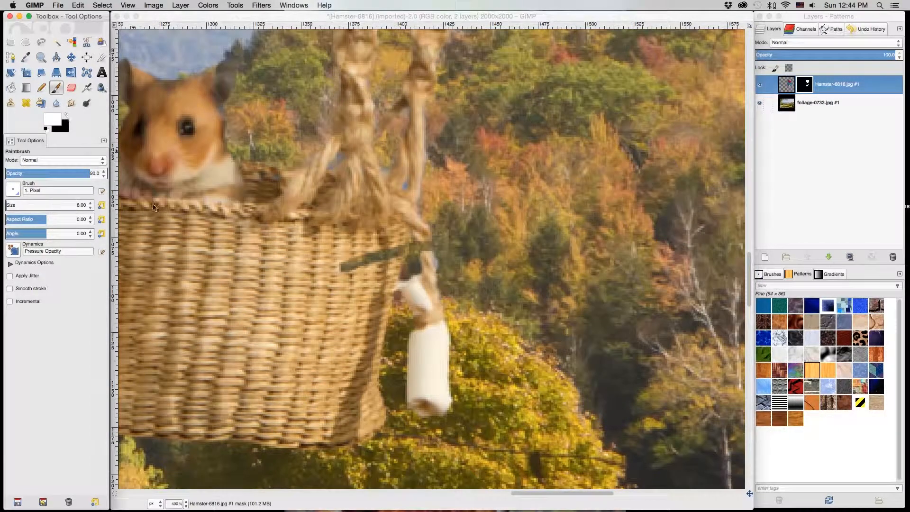
click(341, 294)
drag(343, 264, 384, 249)
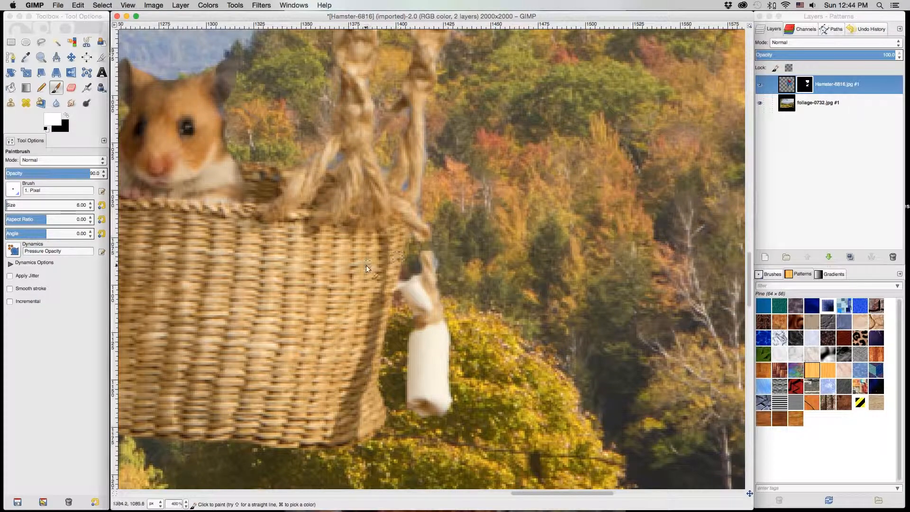
scroll(366, 265, left, 10)
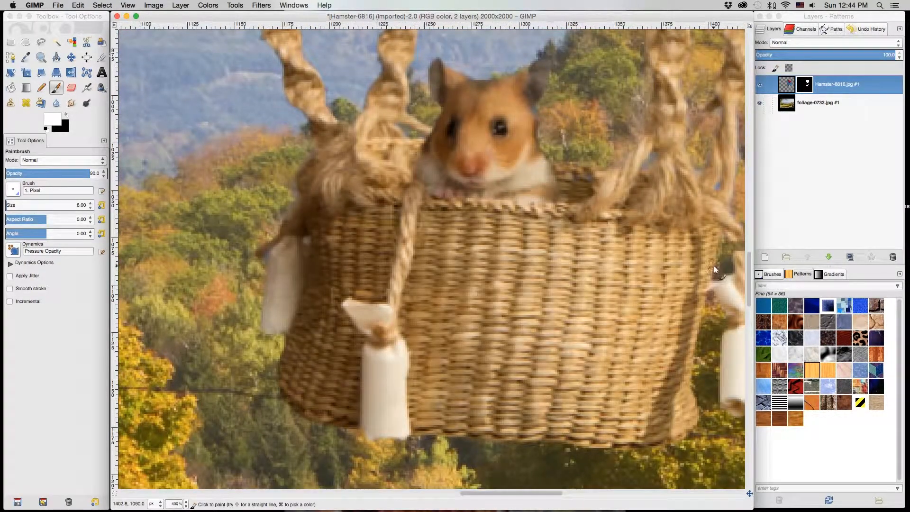
scroll(609, 263, right, 5)
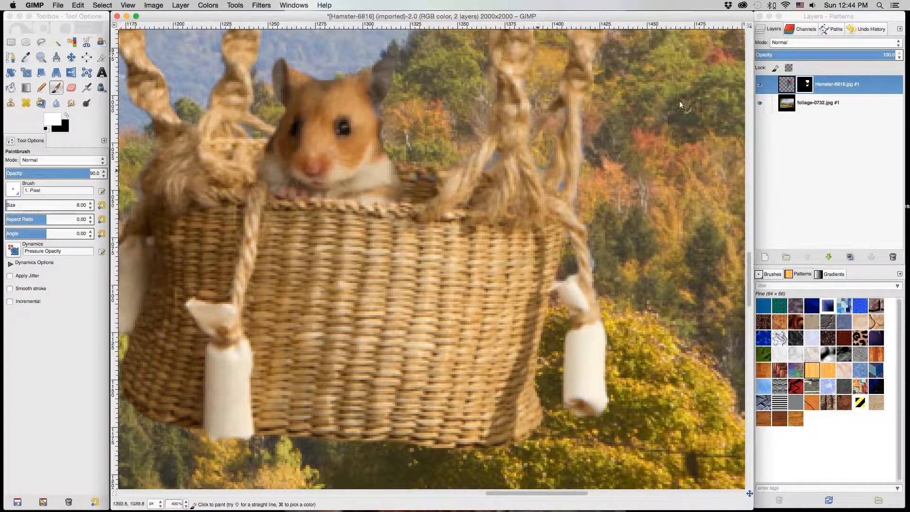
Step: Disable the hamster layer's mask to view the original blue background around the basket and balloon, and re-enable it
right_click(809, 84)
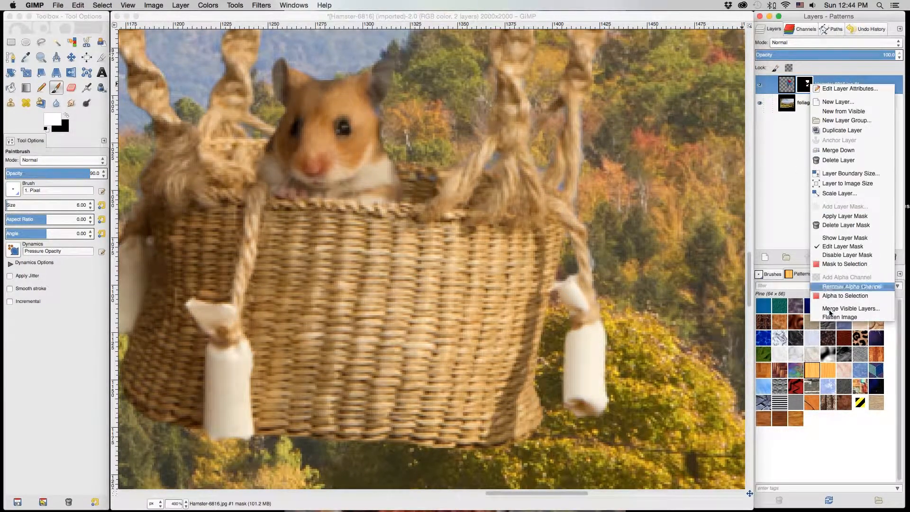
click(848, 256)
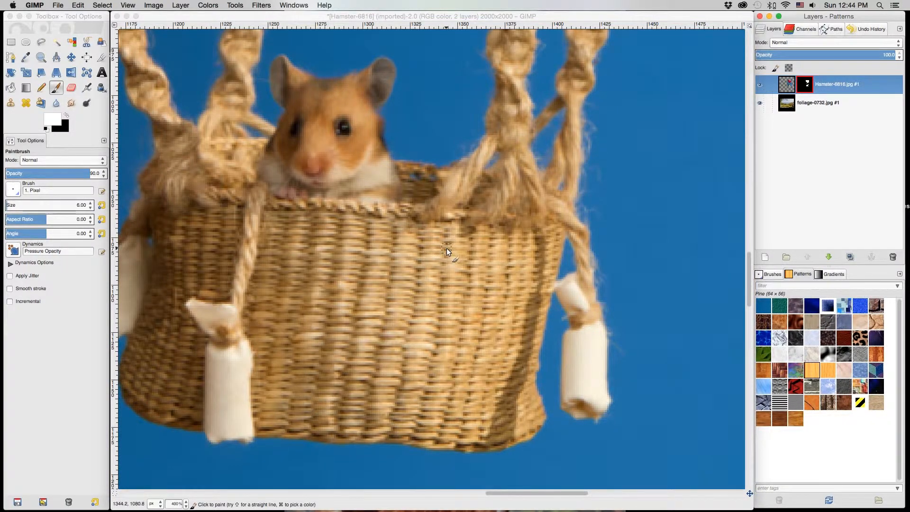
scroll(447, 248, down, 1)
scroll(447, 249, down, 1)
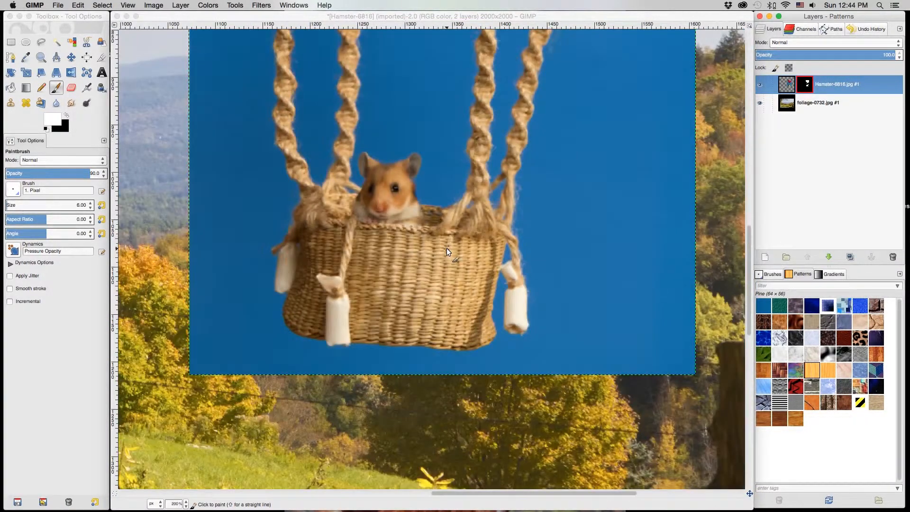
scroll(447, 248, up, 10)
scroll(446, 249, down, 5)
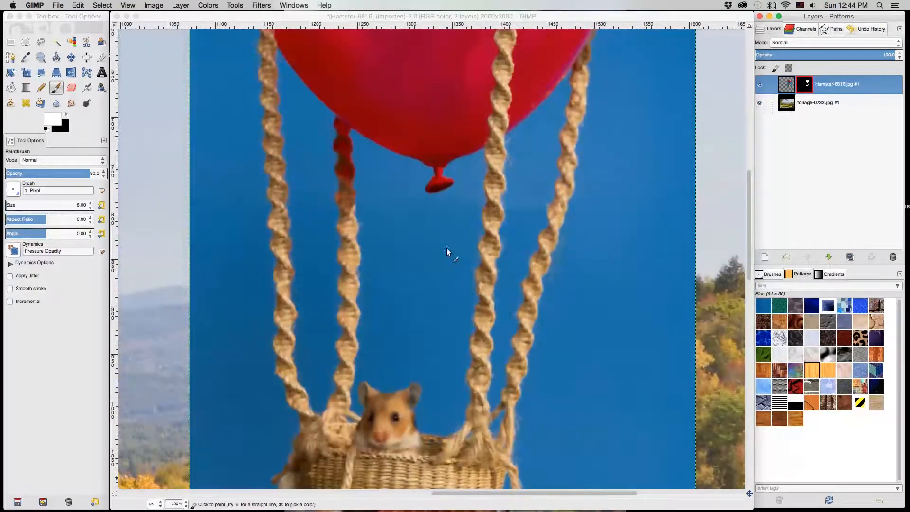
right_click(820, 88)
click(845, 259)
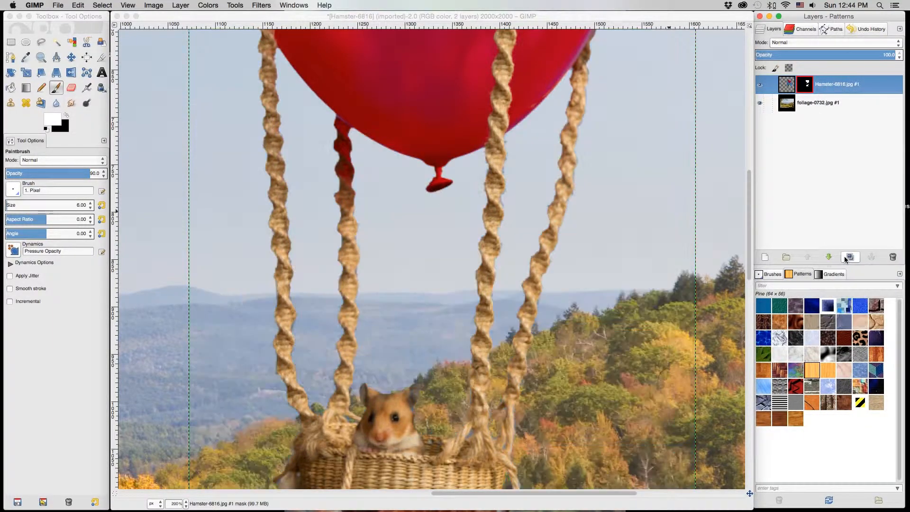
Step: Merge the masked hamster balloon layer down onto the foliage layer
scroll(443, 248, down, 5)
scroll(442, 245, up, 3)
scroll(442, 245, left, 8)
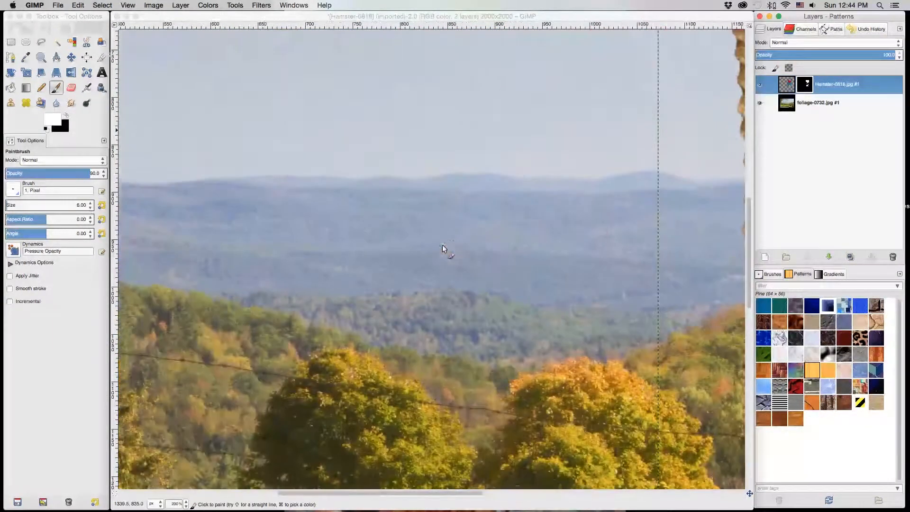
scroll(451, 242, right, 3)
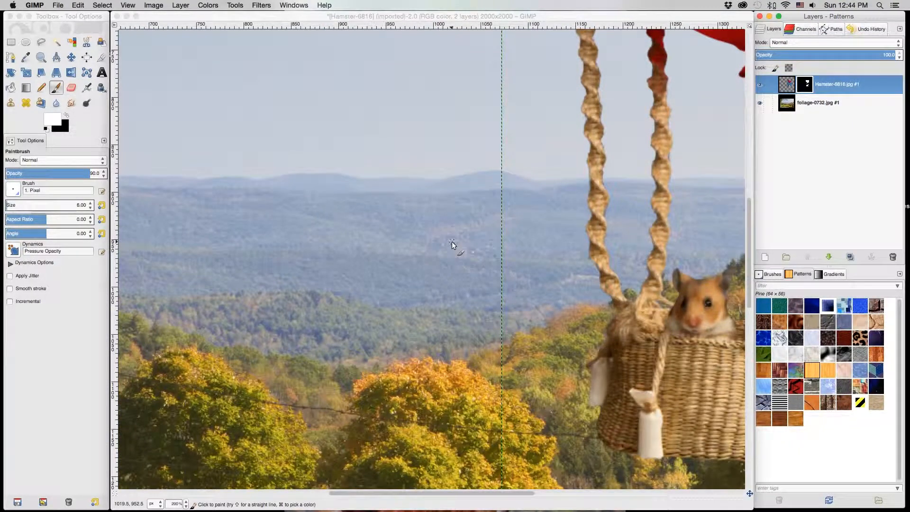
scroll(451, 241, down, 2)
scroll(451, 240, down, 2)
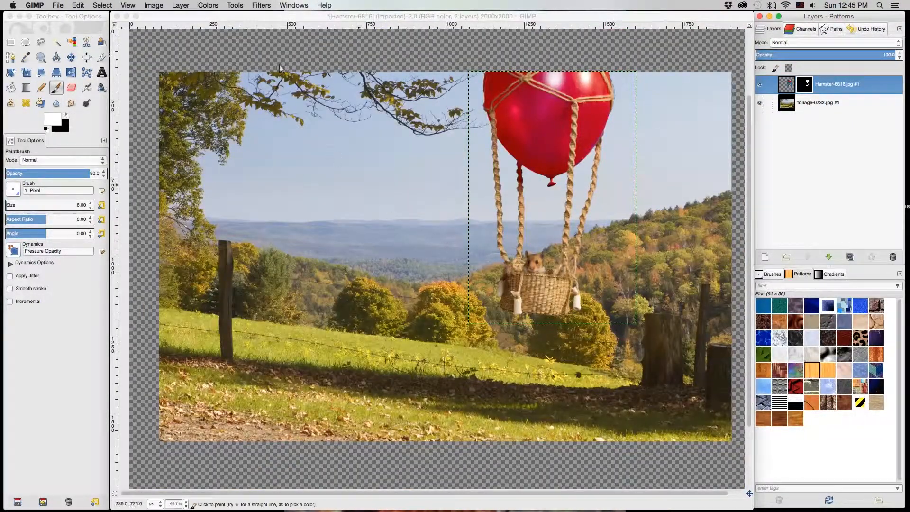
click(155, 5)
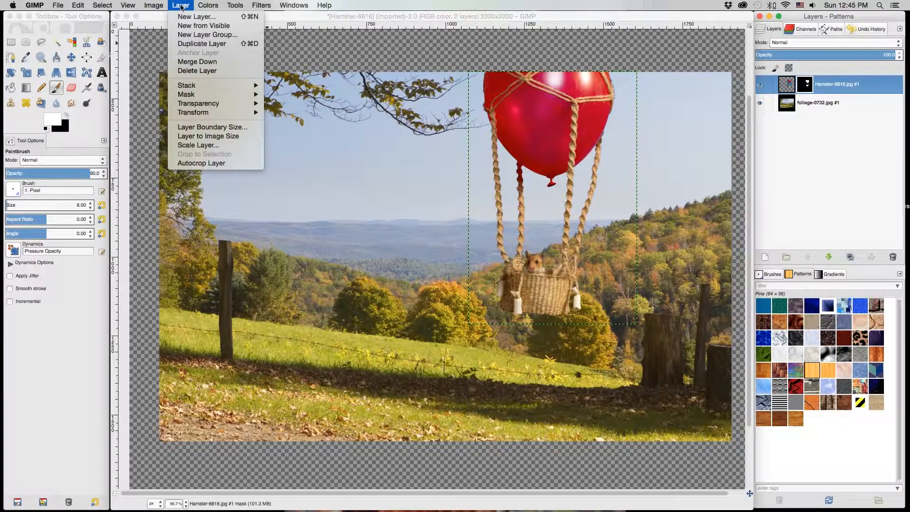
click(201, 62)
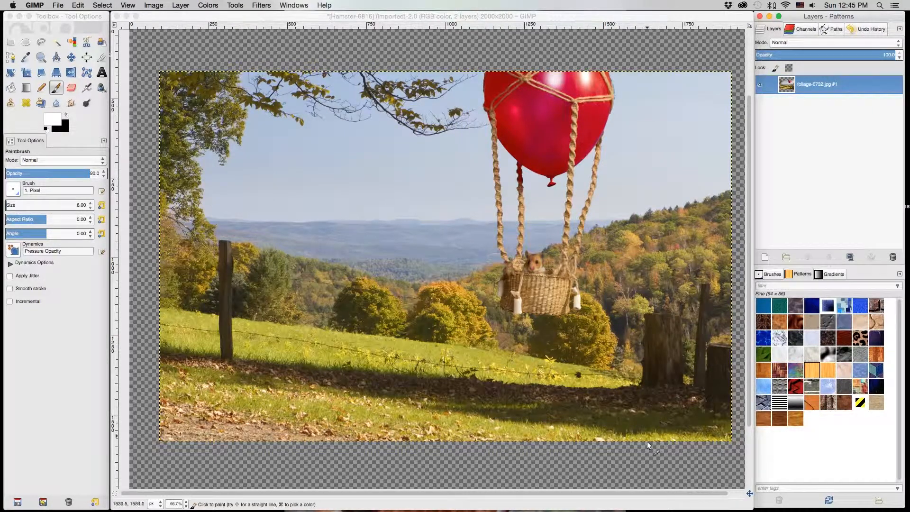